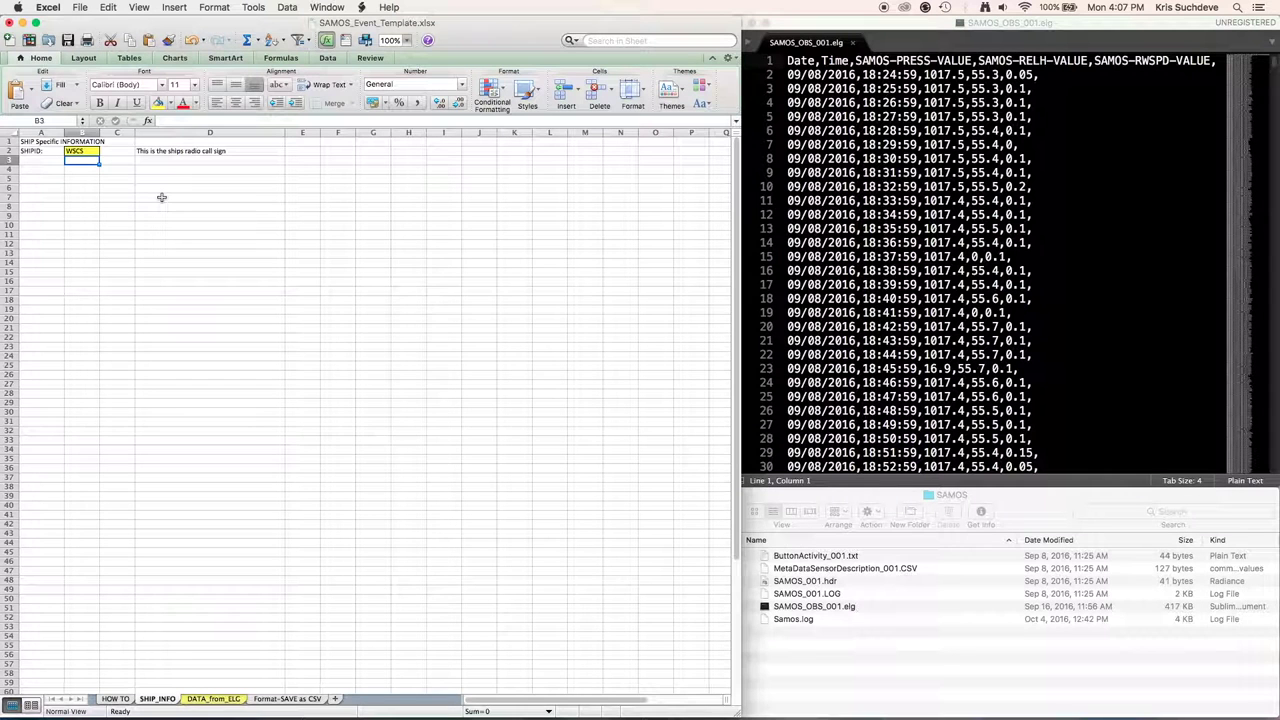
Show the DATA_from_ELG sheet and copy the entire SAMOS_OBS_001.elg text from Sublime Text
left_click(212, 699)
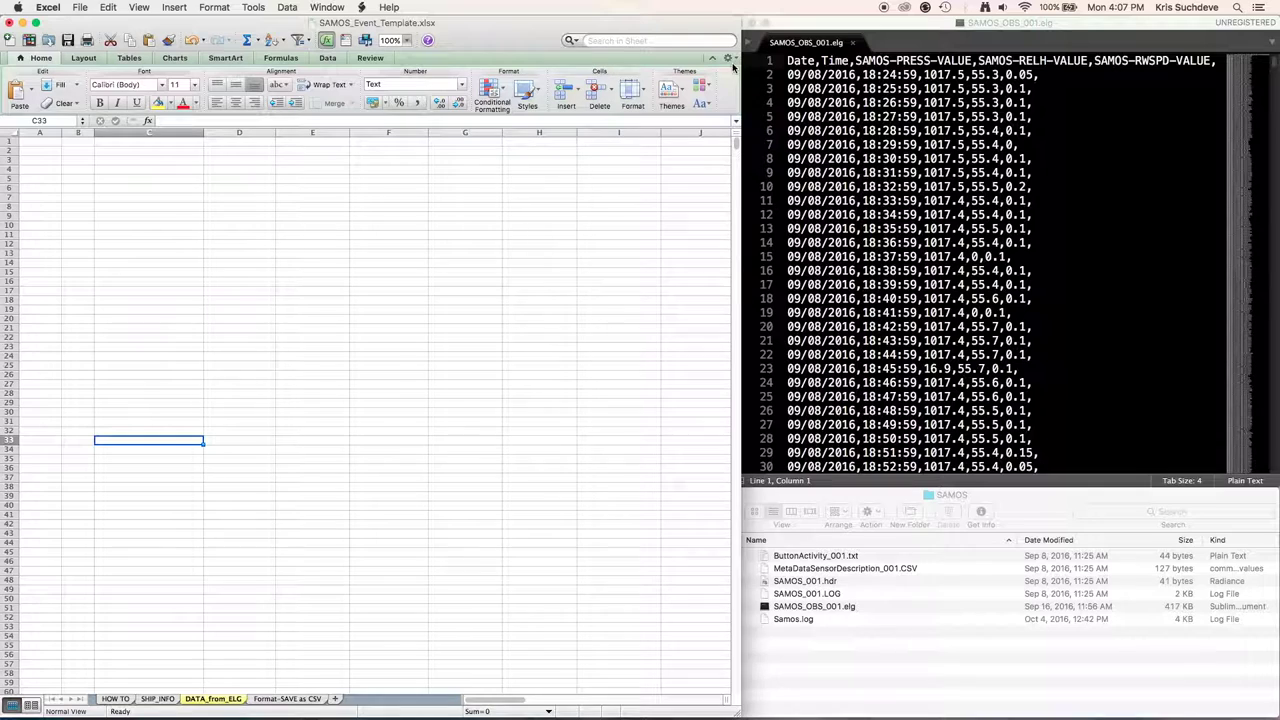
left_click(790, 31)
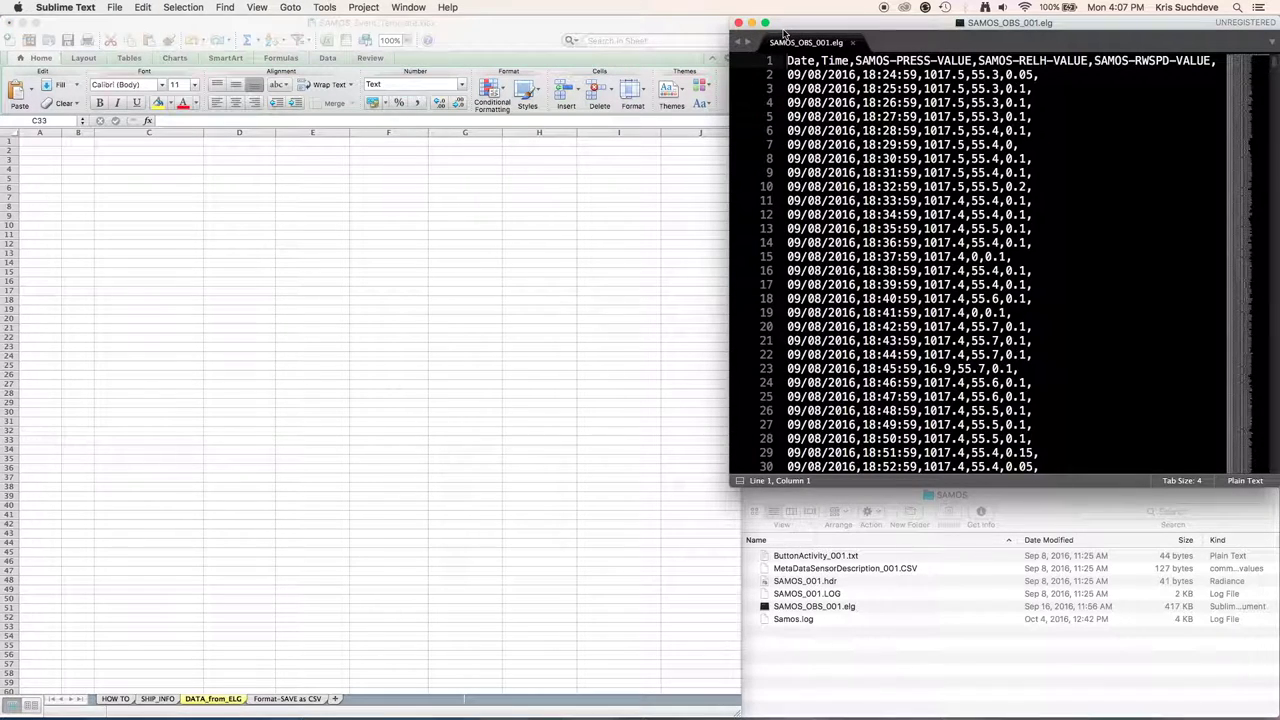
key("super+a")
key("super+c")
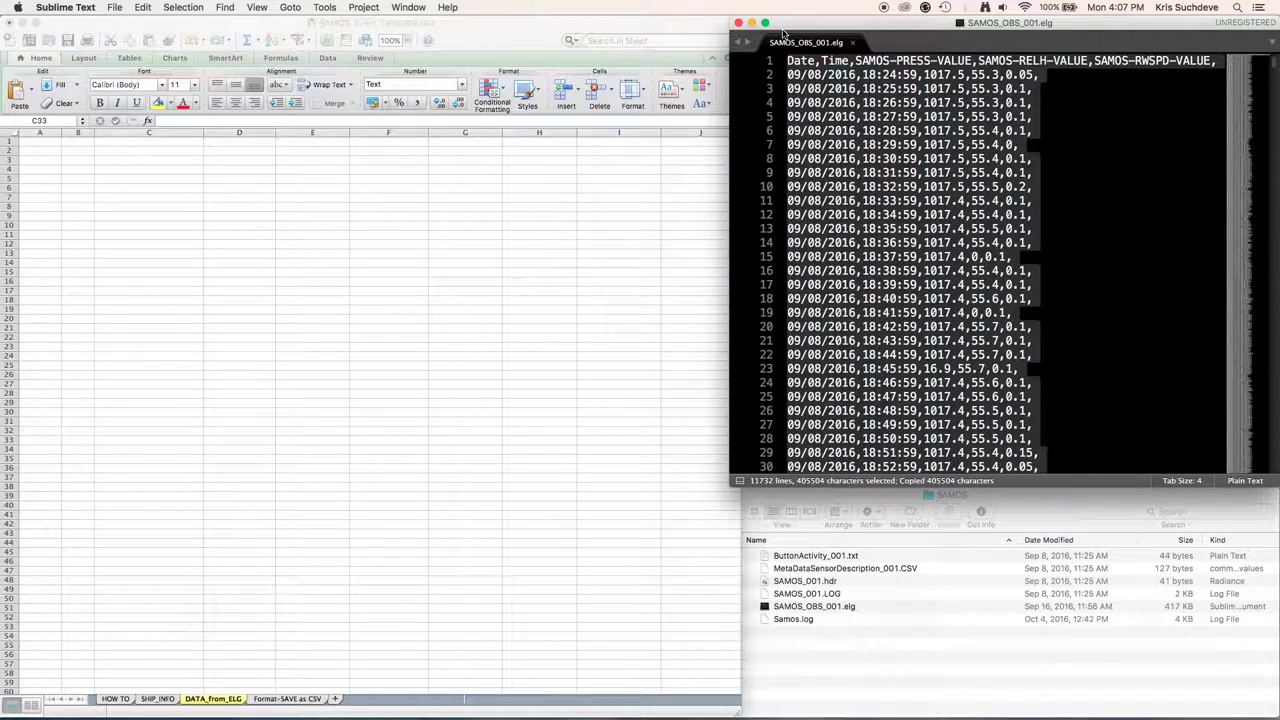
left_click(200, 22)
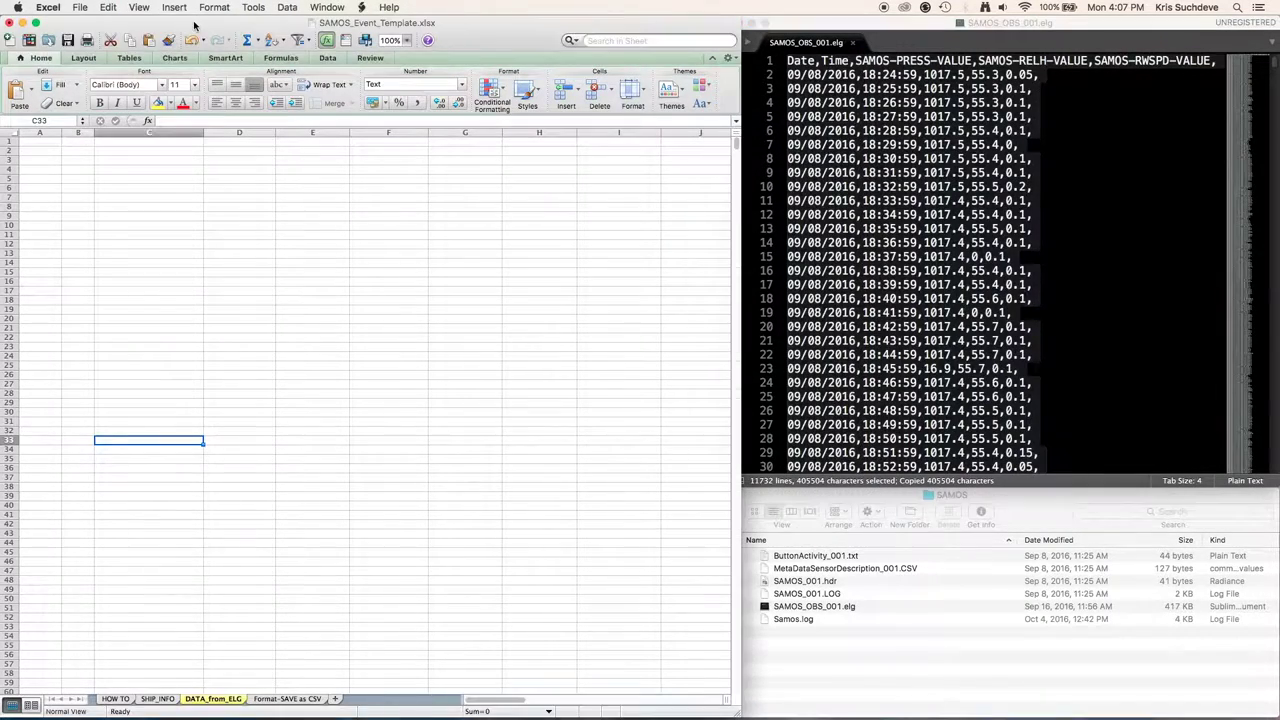
Paste the copied log lines into column A starting at cell A1
left_click(48, 141)
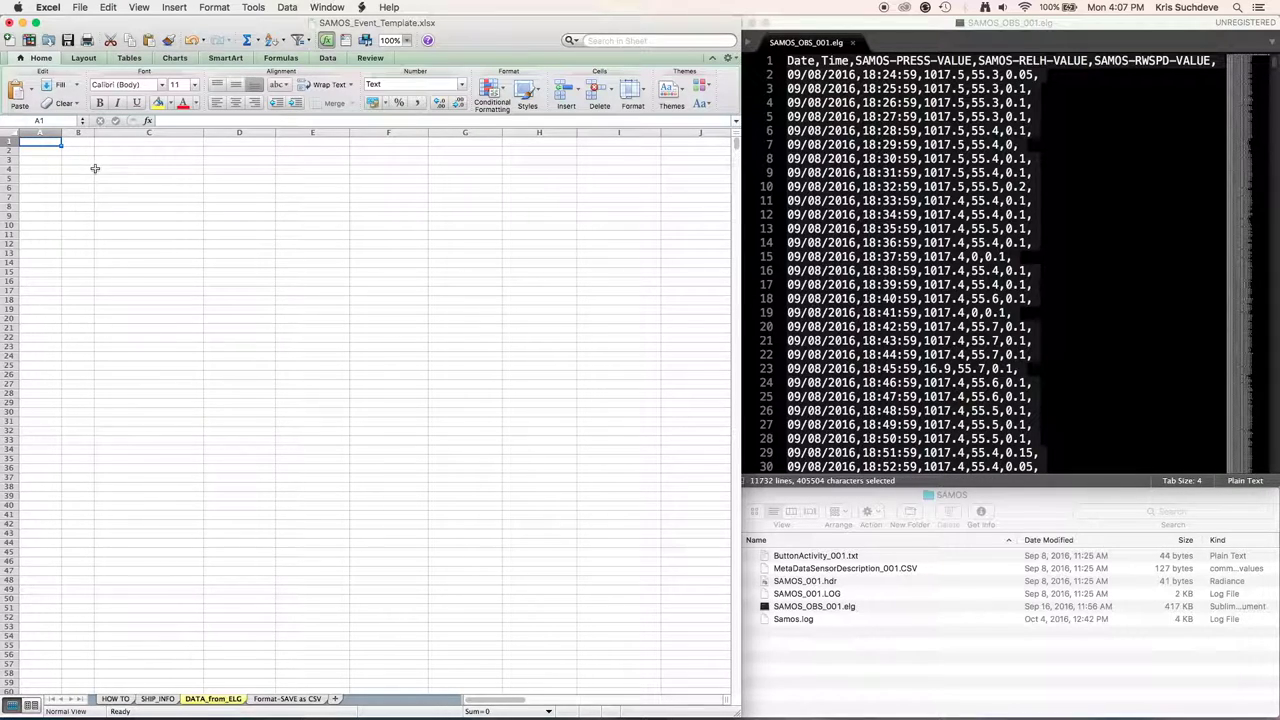
key("super+v")
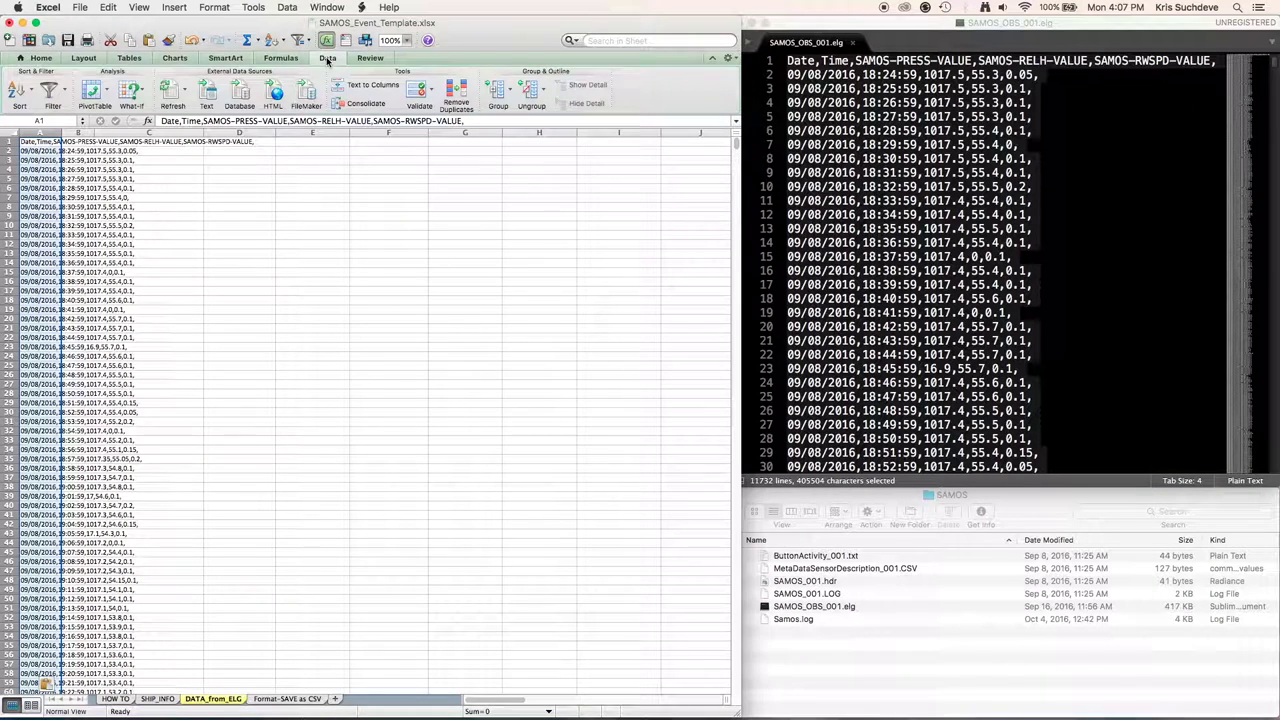
Run Text to Columns as Delimited, splitting each line at commas
left_click(352, 86)
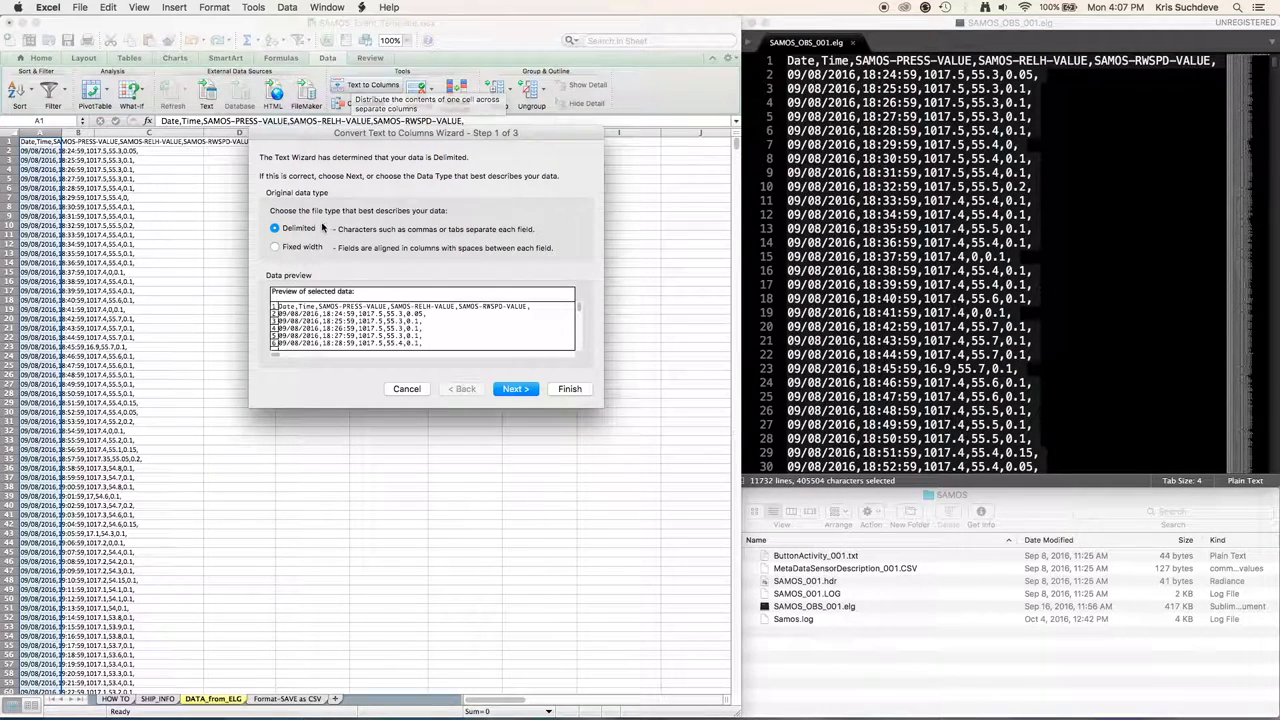
left_click(515, 390)
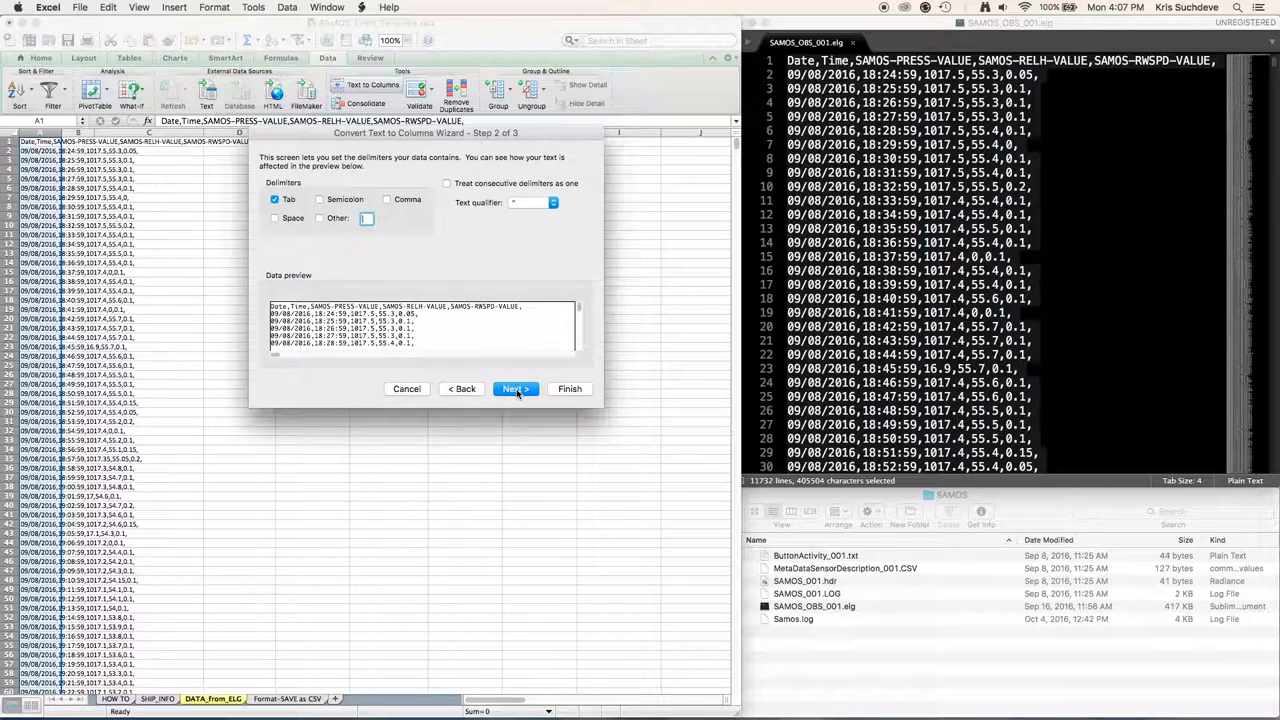
left_click(388, 200)
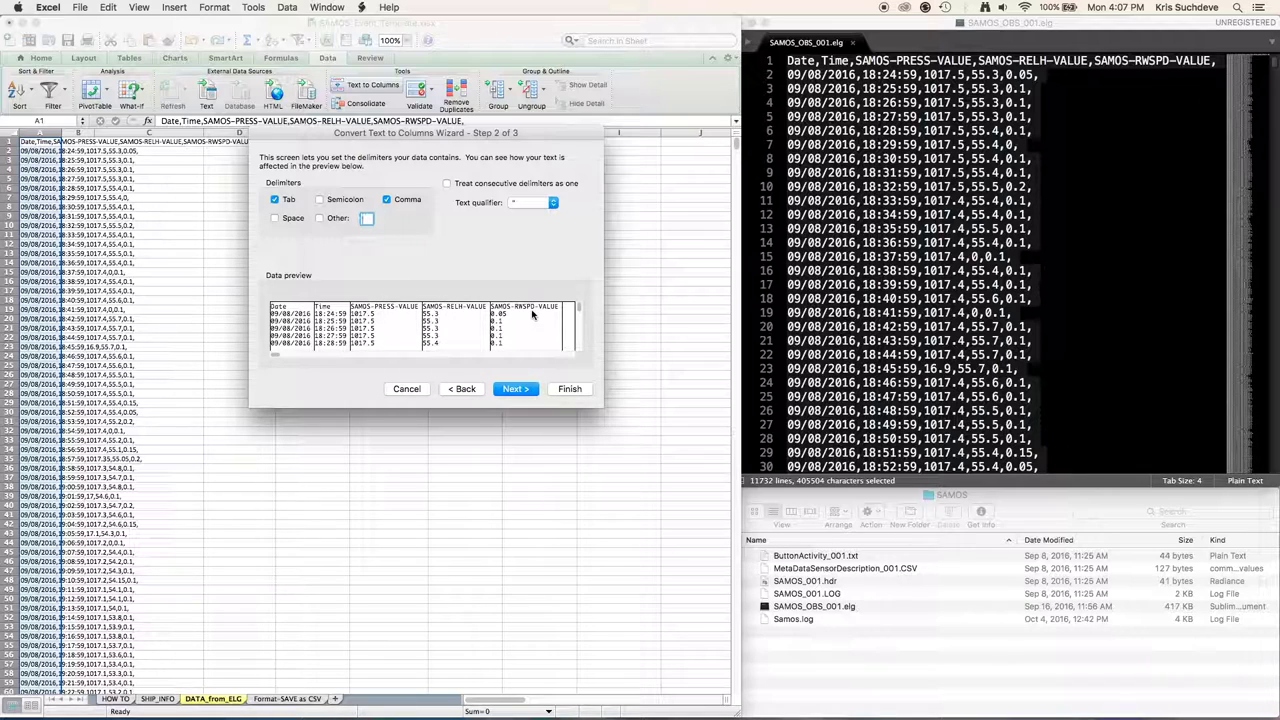
left_click(515, 390)
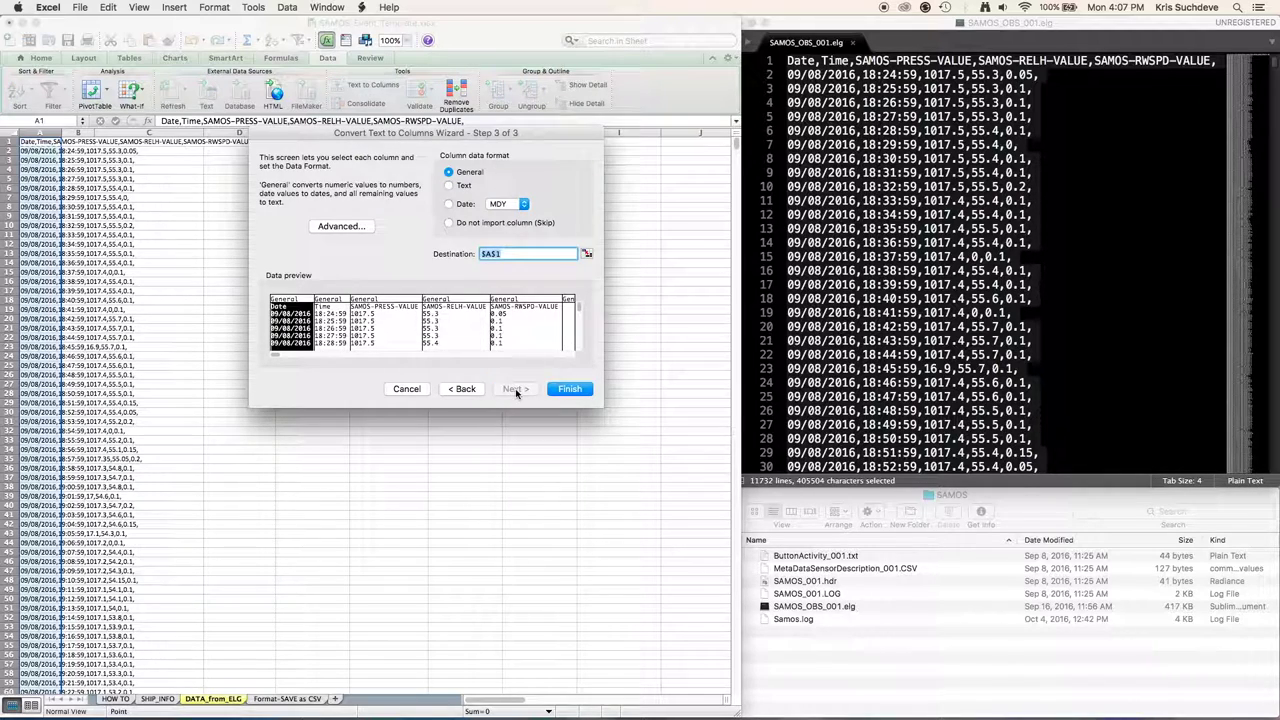
Set every column's data format to Text and finish the split
left_click(450, 186)
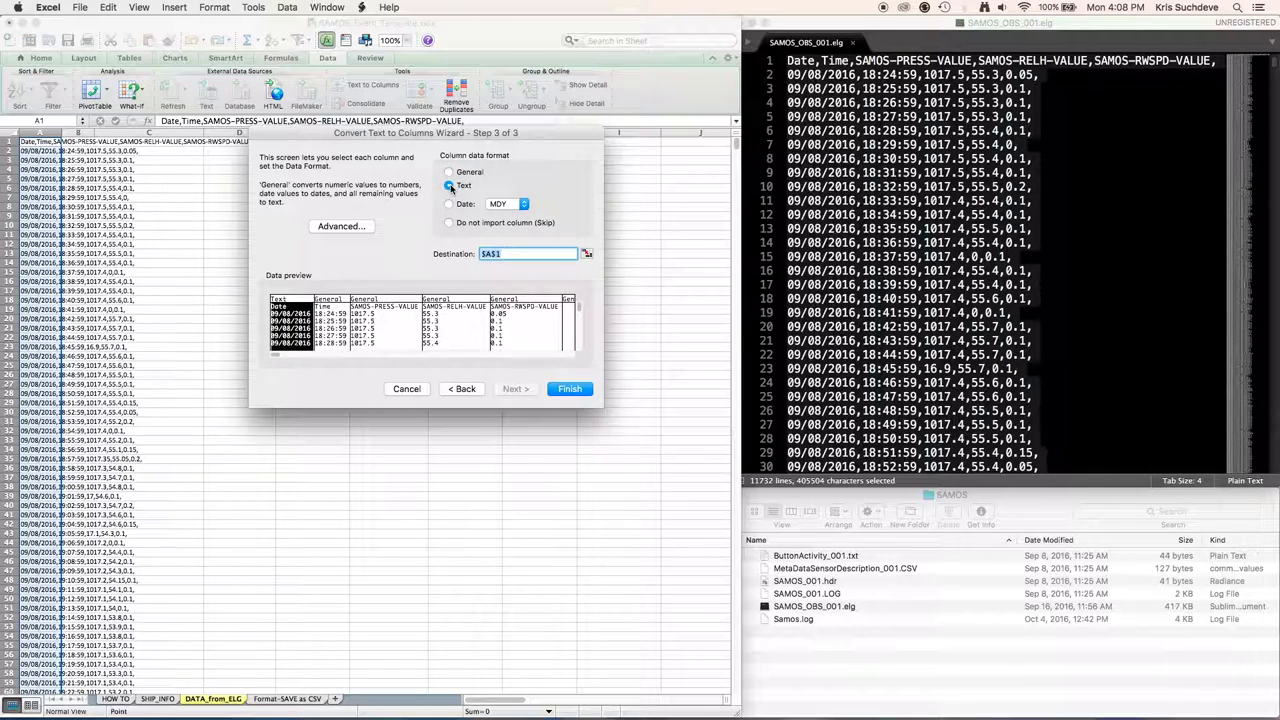
left_click(337, 320)
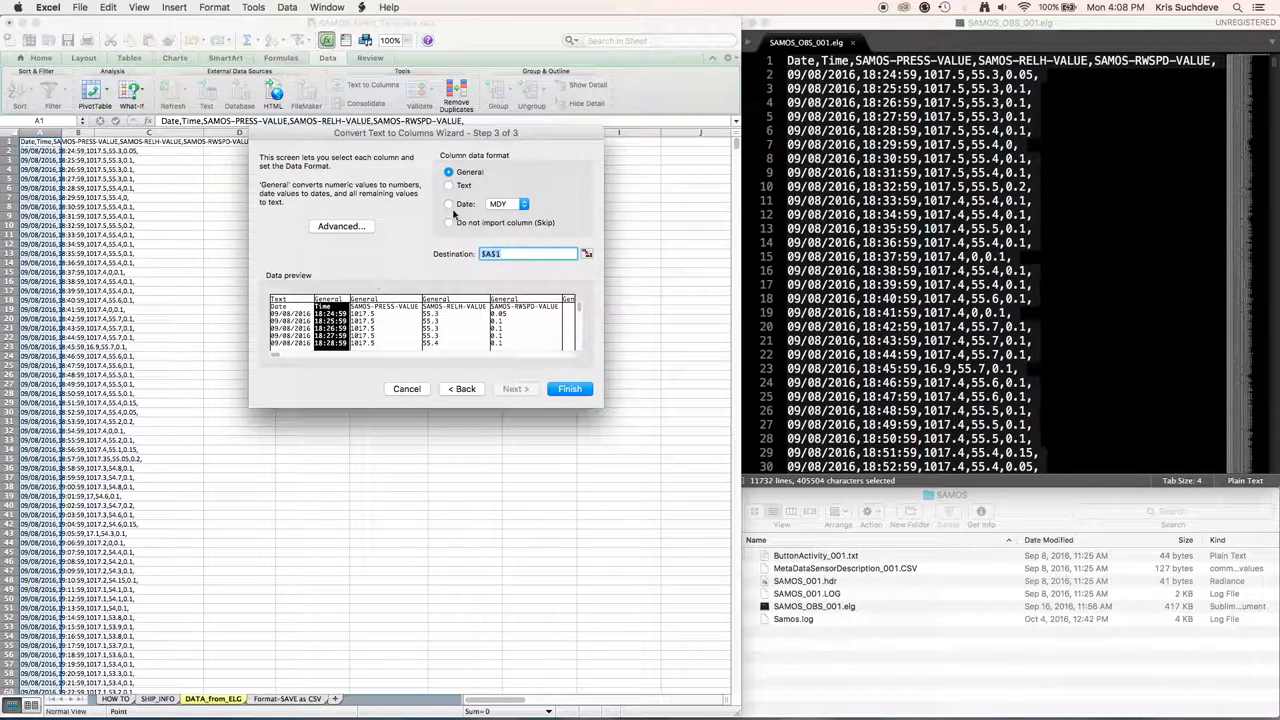
left_click(450, 186)
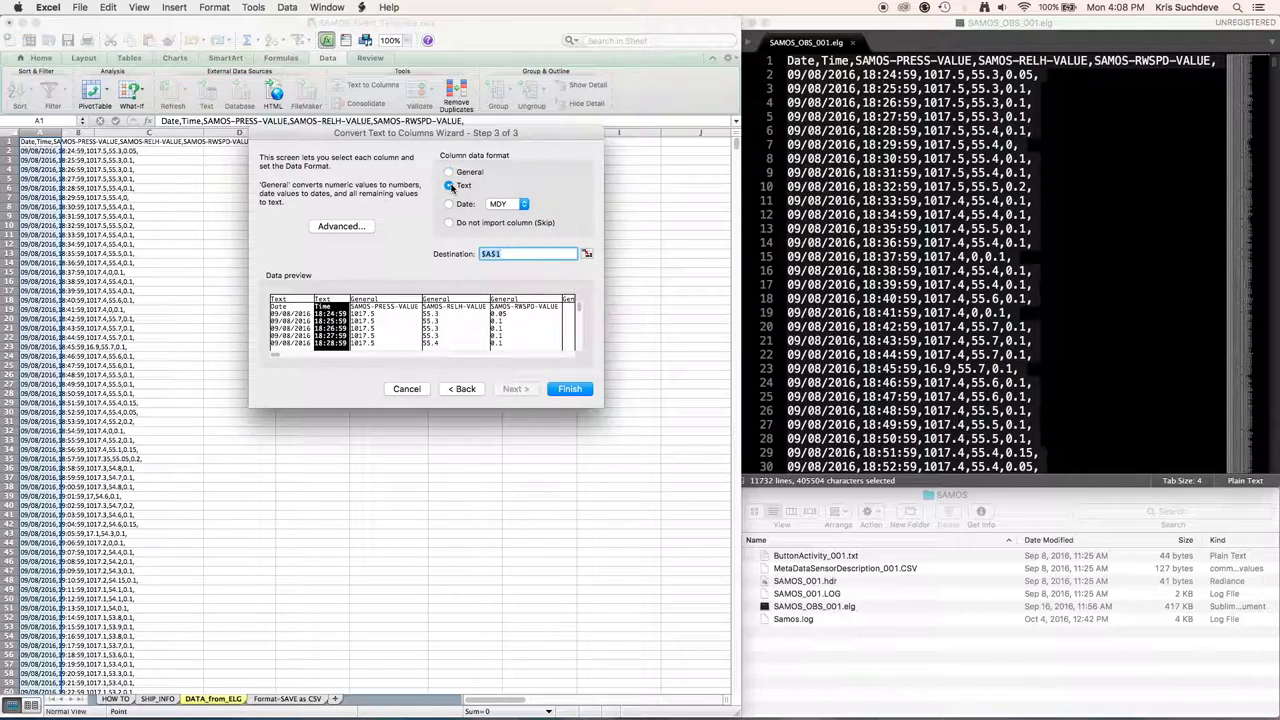
left_click(292, 320)
left_click_drag(278, 358, 578, 362)
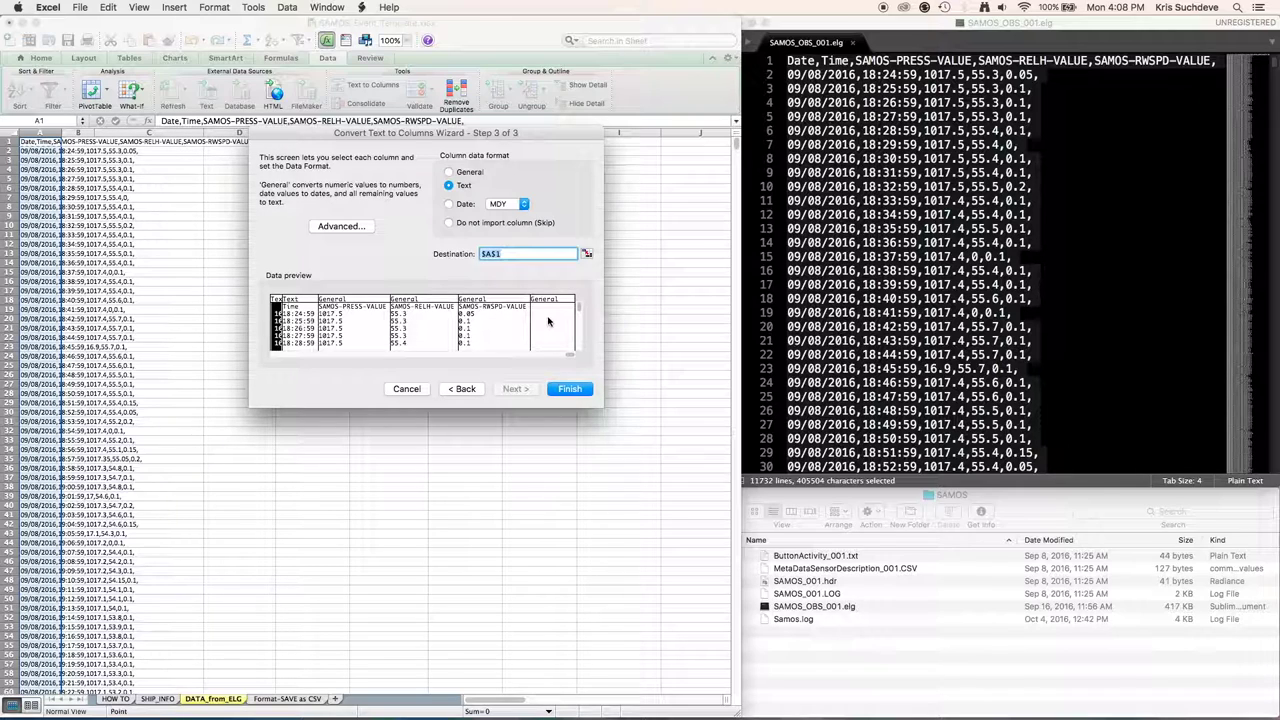
left_click(548, 320, "shift")
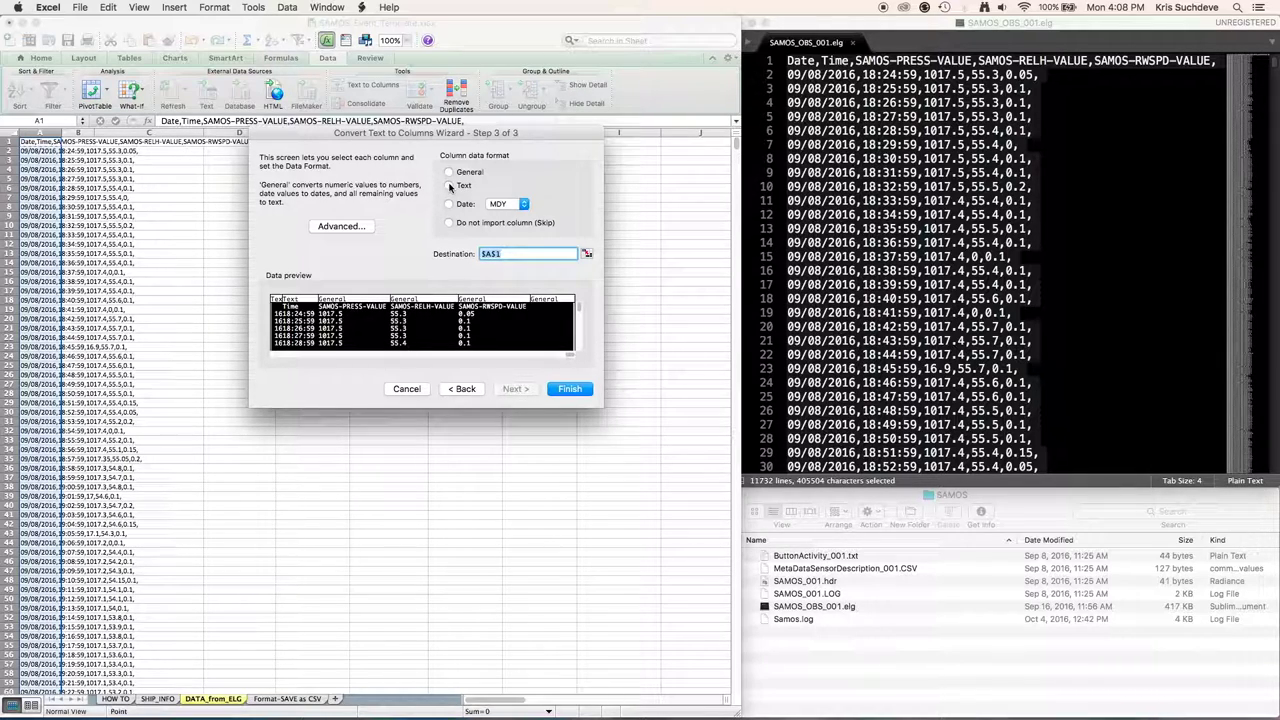
left_click(449, 186)
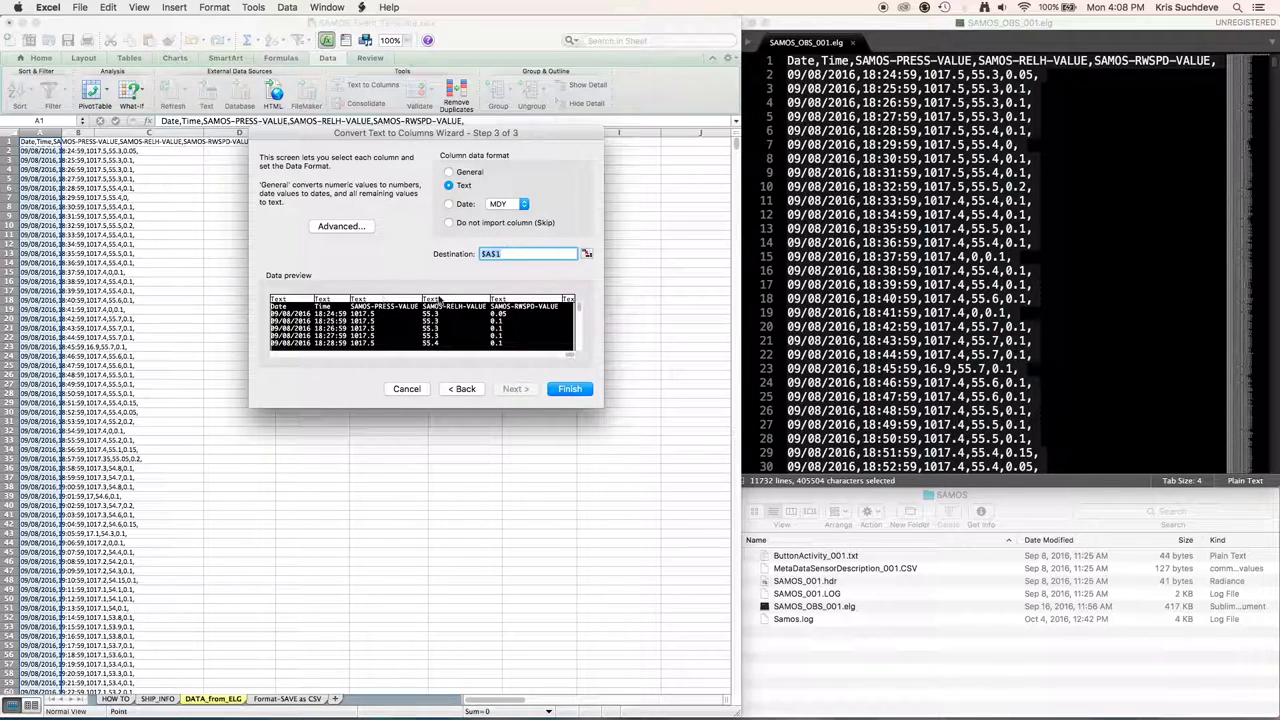
left_click(567, 389)
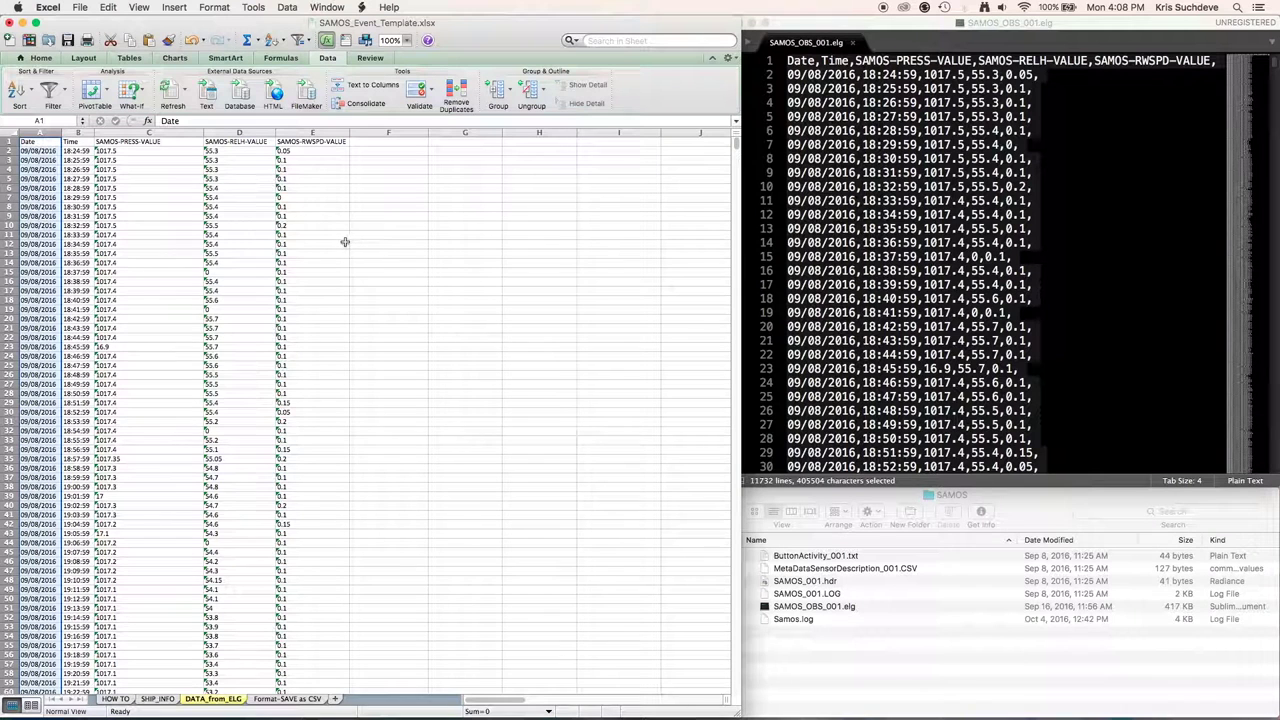
left_click_drag(122, 143, 286, 141)
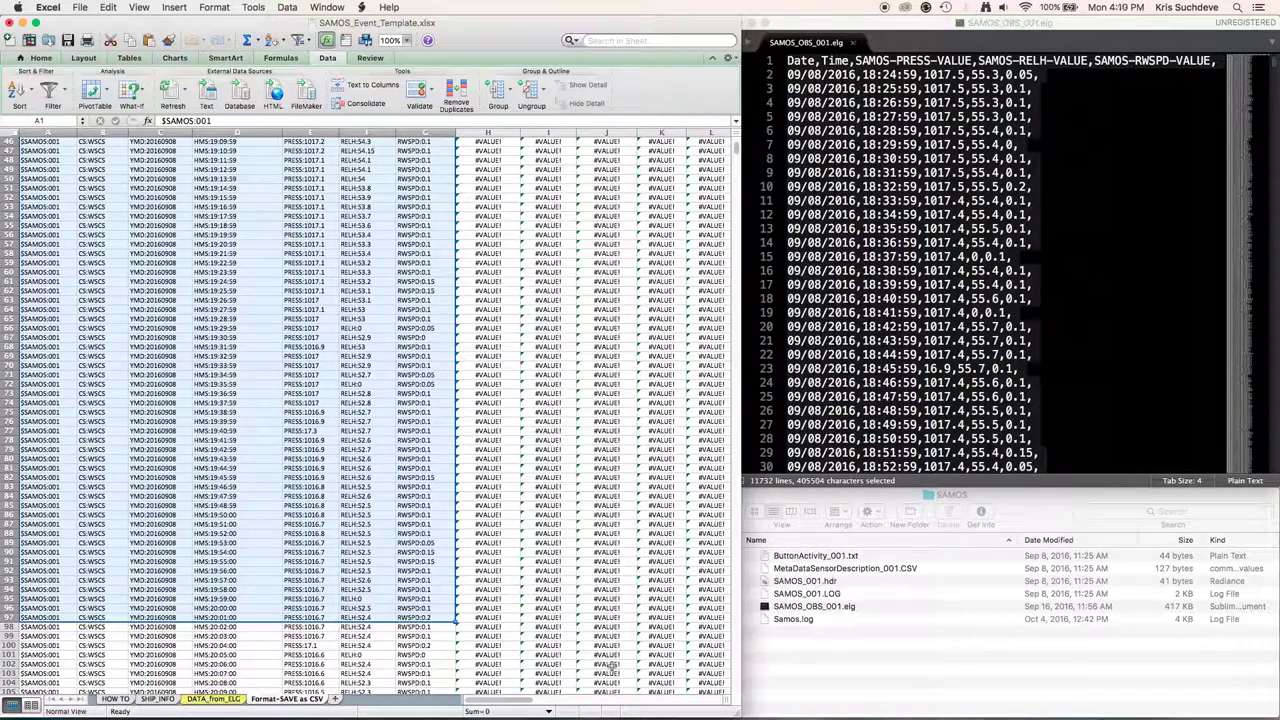
Select columns A–G down to row 335, the last 20160908 row, and copy them
key("shift+Page_Down")
key("shift+Page_Down")
key("shift+Page_Down")
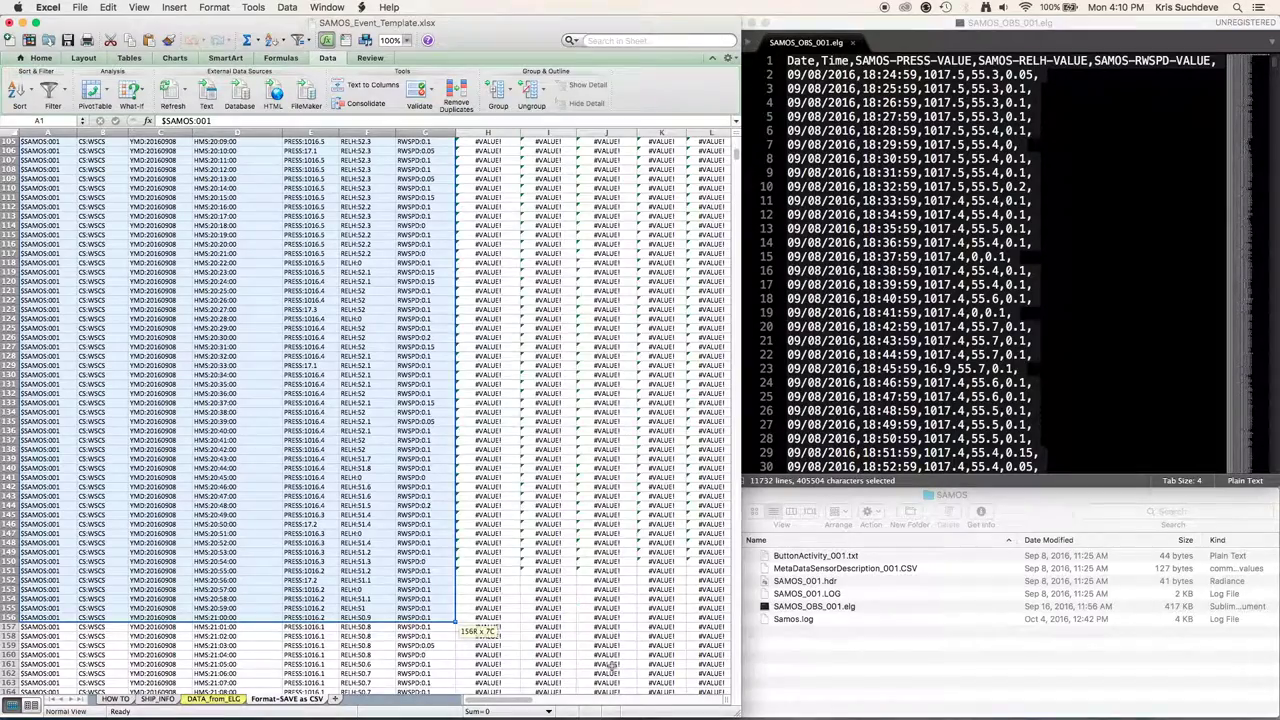
key("shift+Page_Down")
key("shift+Page_Down")
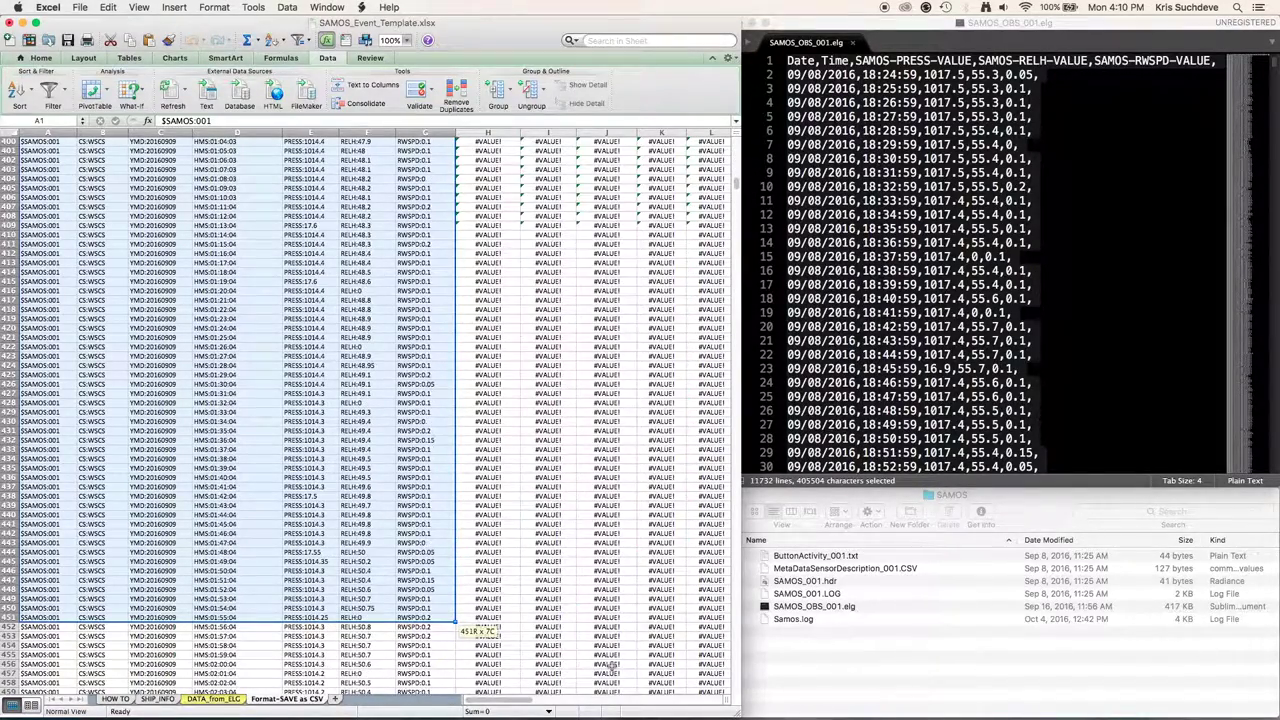
key("shift+Page_Up")
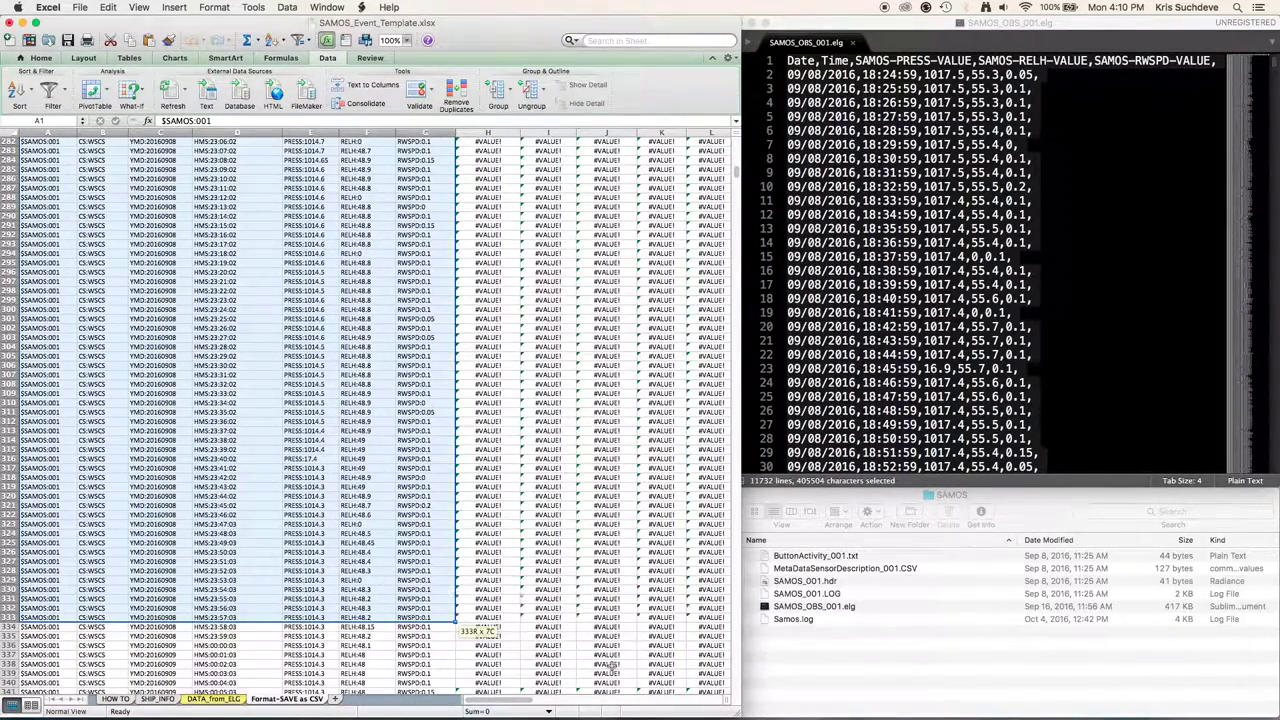
key("shift+Down")
key("shift+Down")
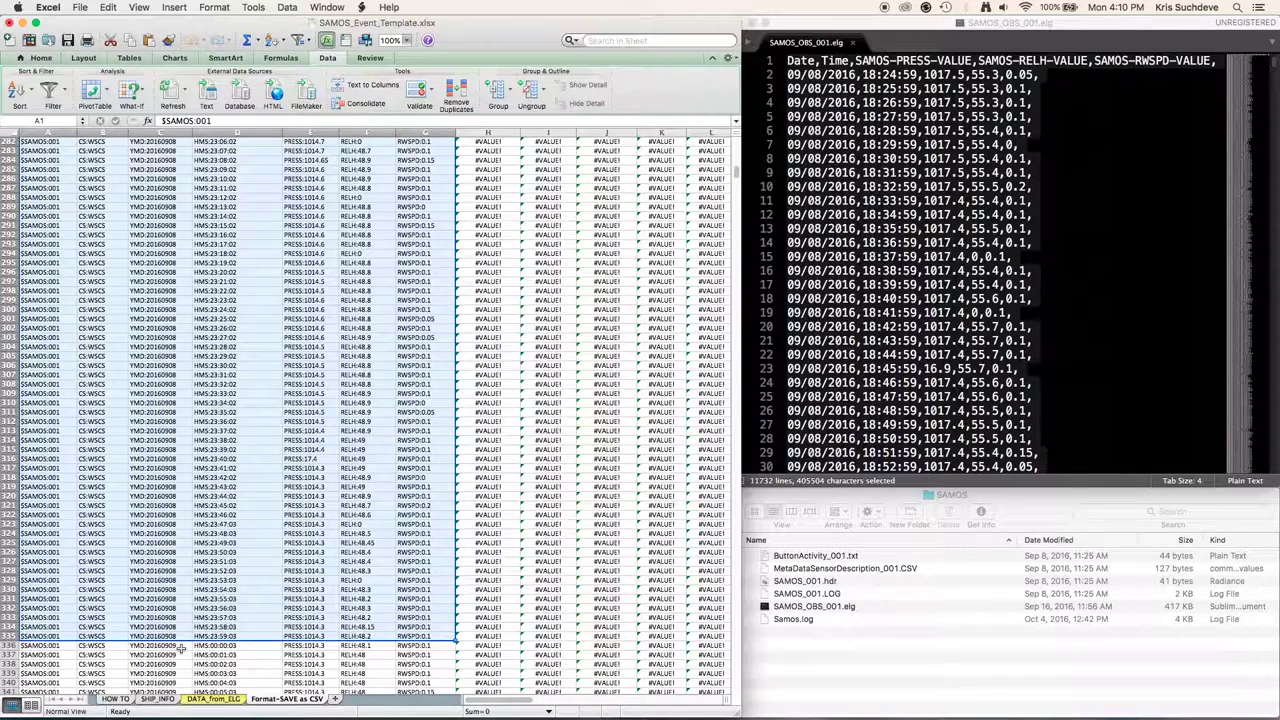
key("super+c")
scroll(305, 705, "up", 20)
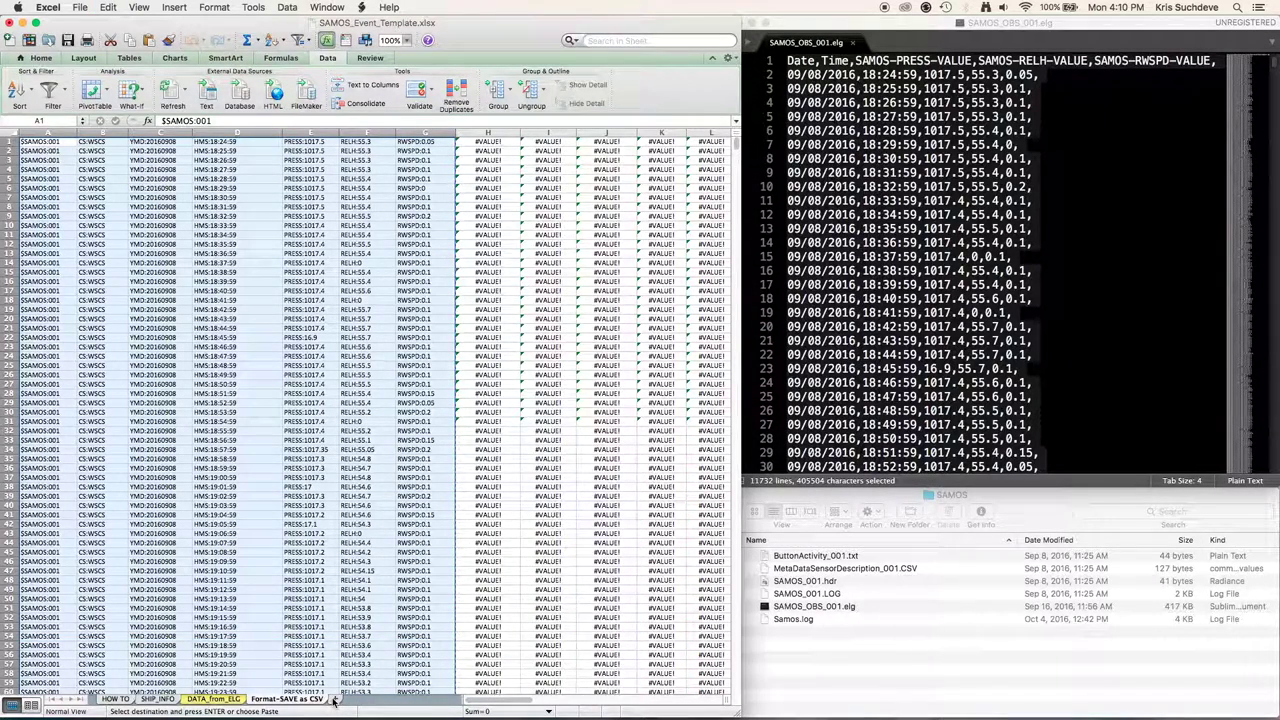
Paste the 8 September rows into a new sheet named 2016-09-08, then return to Format-SAVE as CSV
left_click(335, 700)
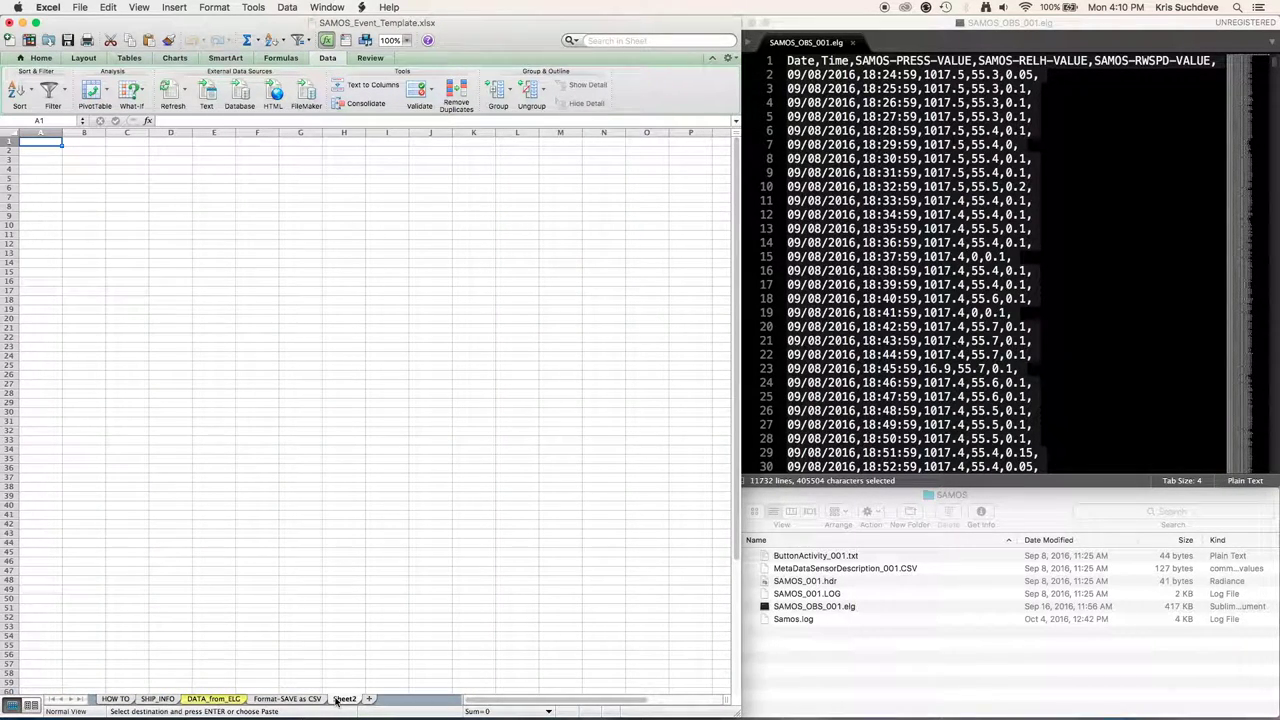
key("super+v")
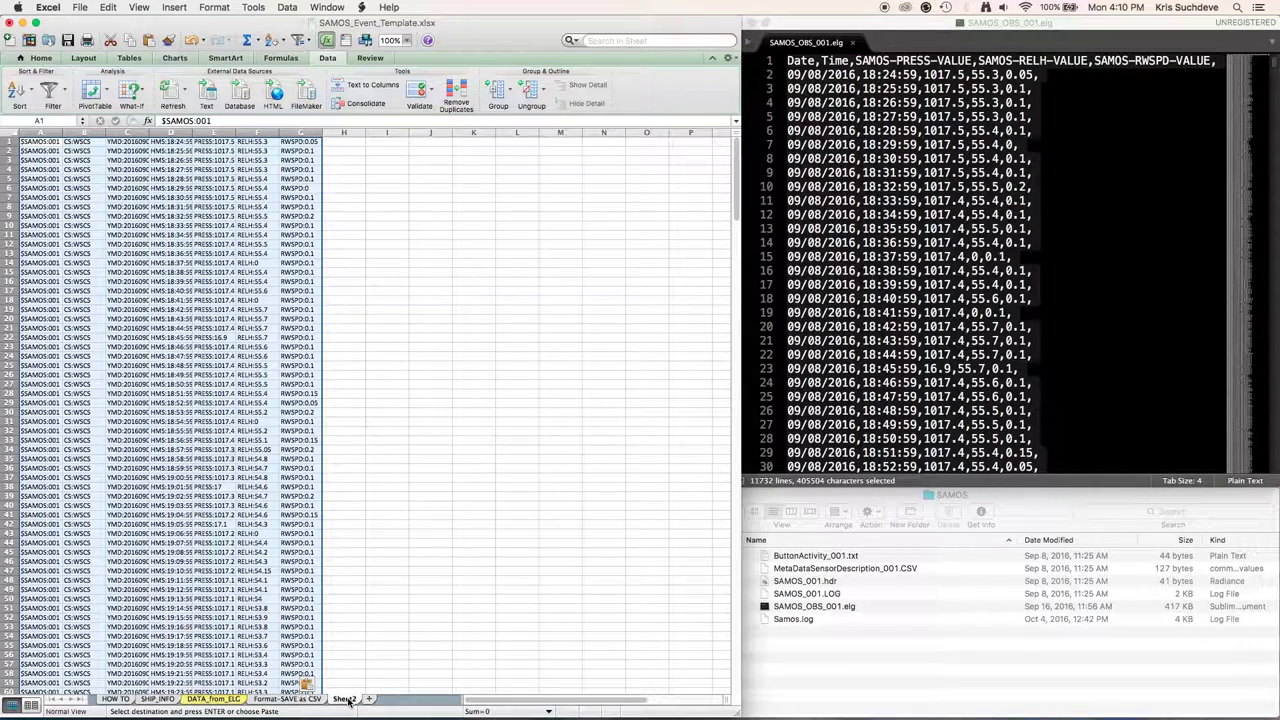
double_click(343, 699)
type("2016-09-08")
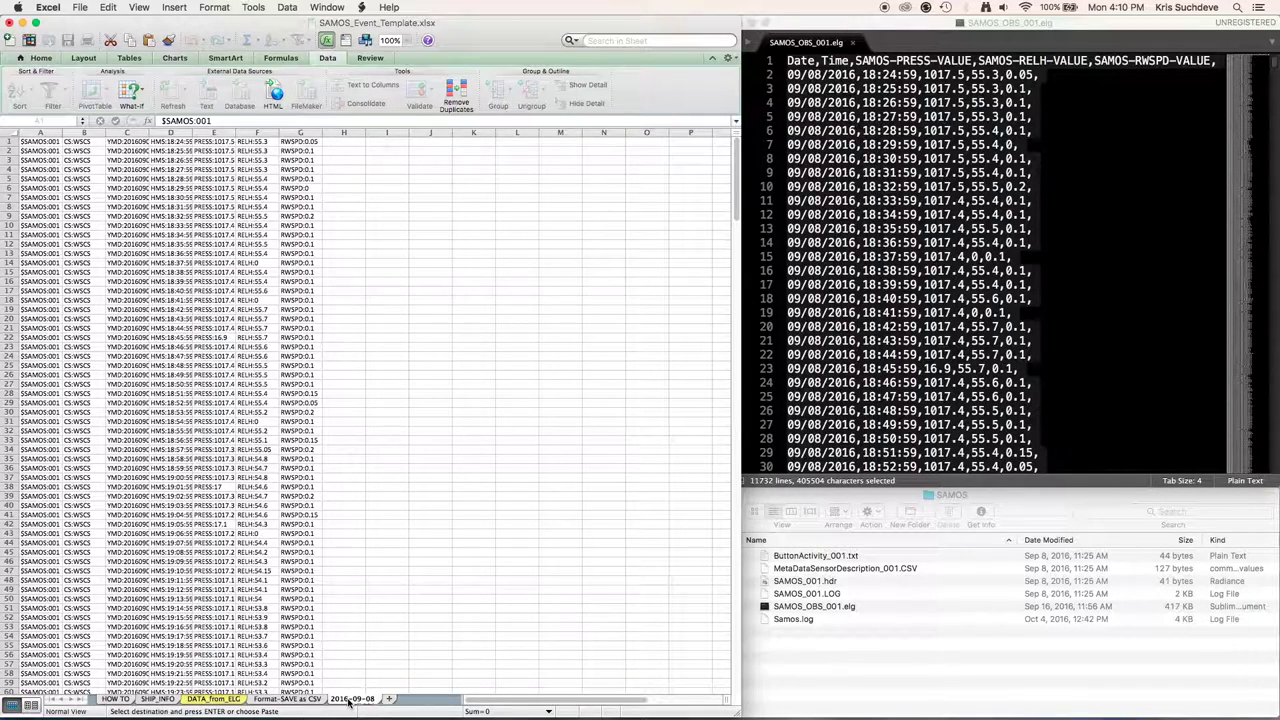
key("Return")
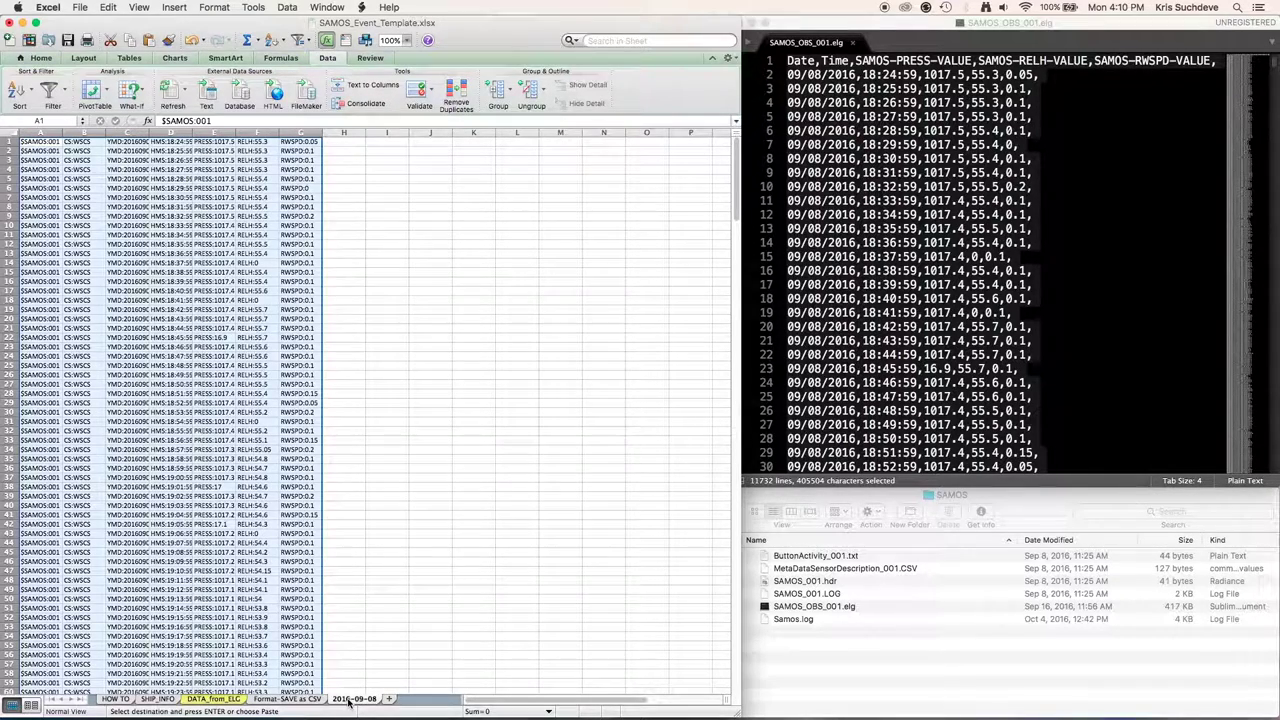
left_click(305, 699)
Select and copy the 20160909 rows in columns A–G, starting at row 336
left_click_drag(737, 137, 738, 172)
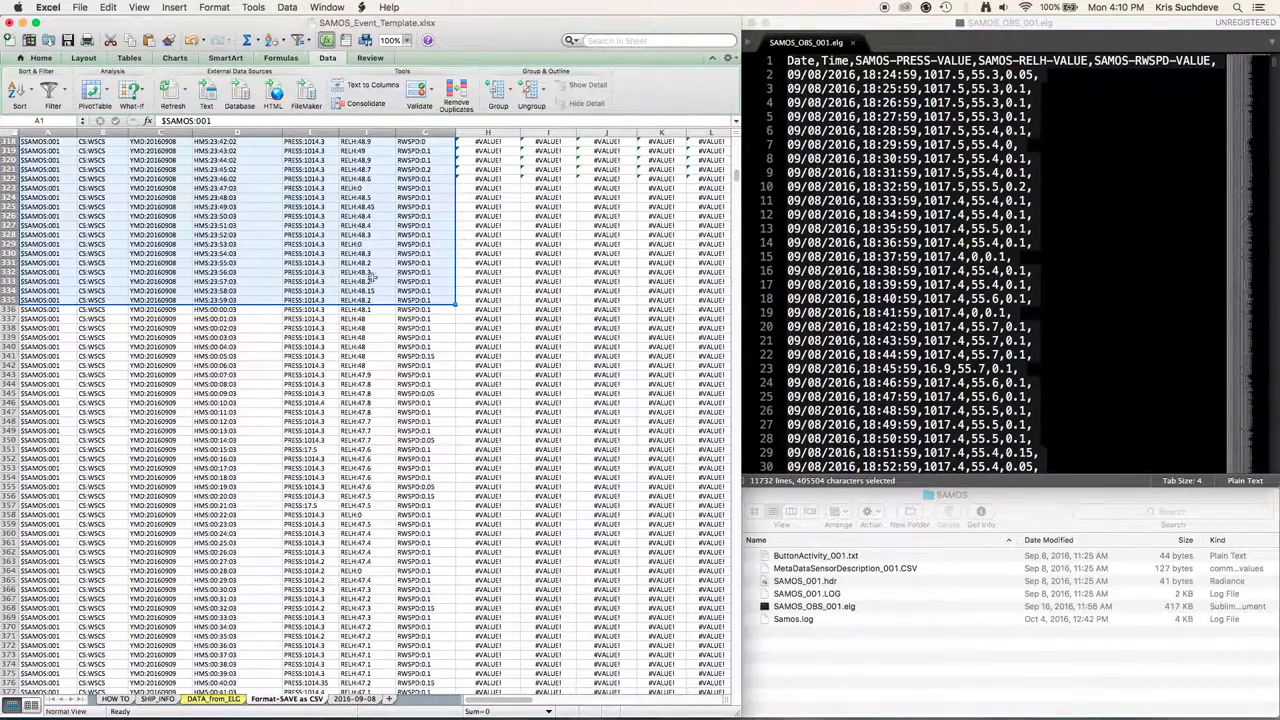
left_click_drag(52, 313, 355, 328)
scroll(355, 328, "down", 20)
scroll(355, 328, "down", 20)
scroll(355, 328, "down", 6)
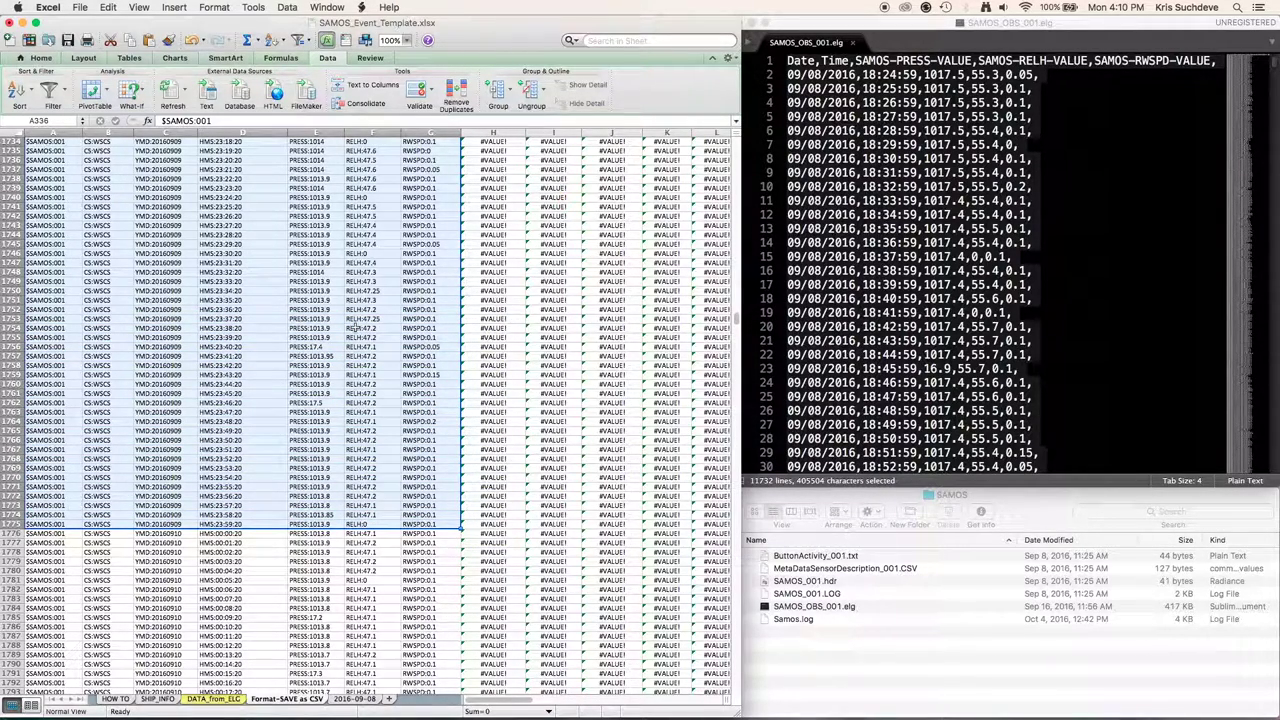
key("super+c")
Paste the rows into a new sheet and name it 2016-09-09
left_click(389, 698)
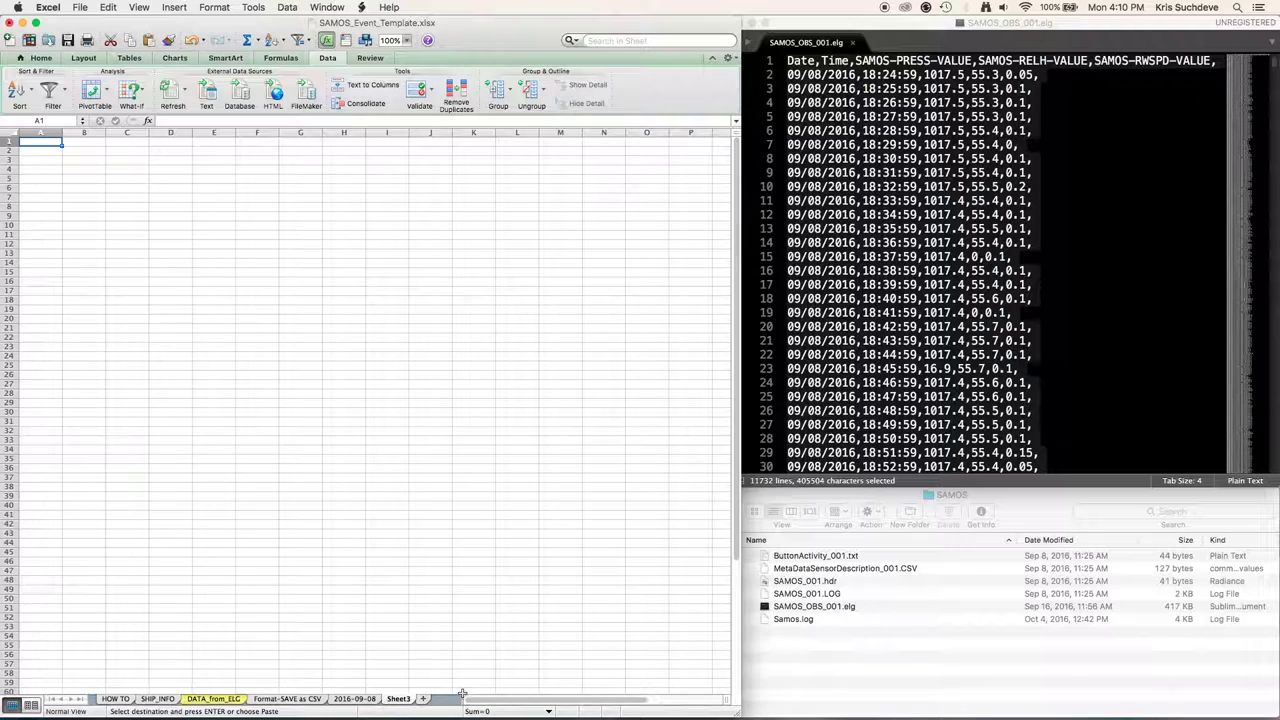
key("super+v")
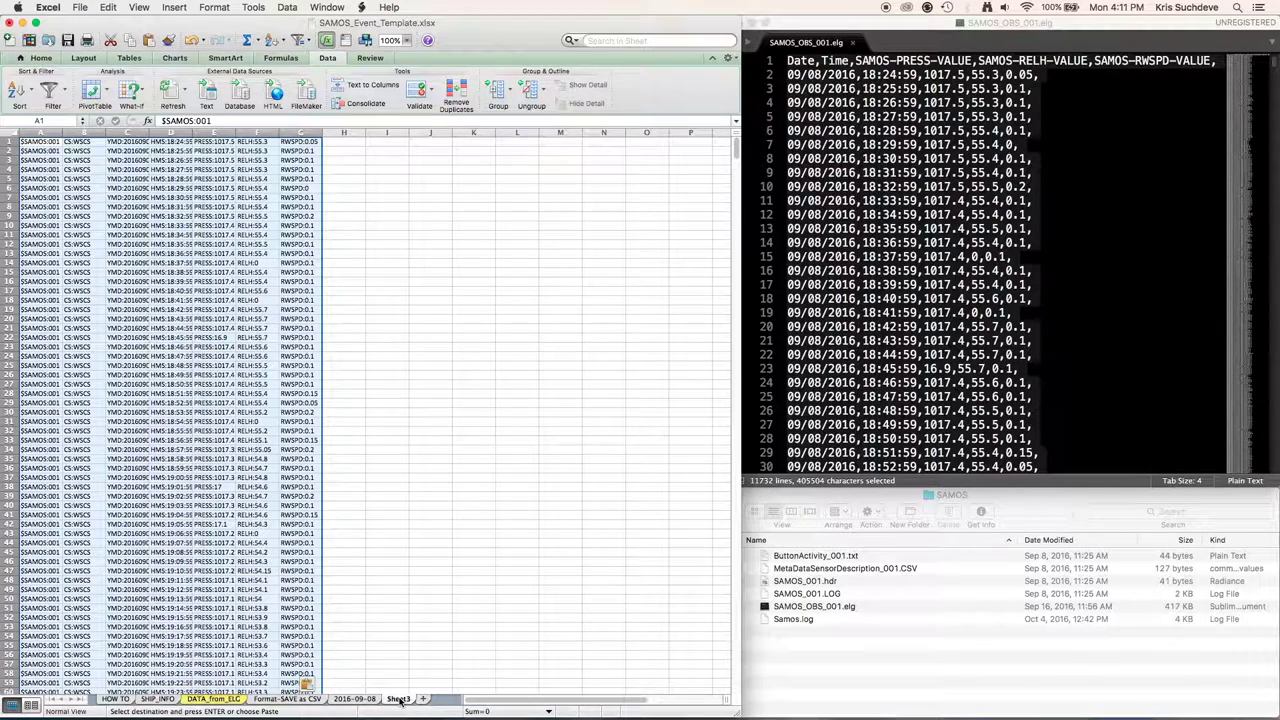
double_click(398, 698)
type("2")
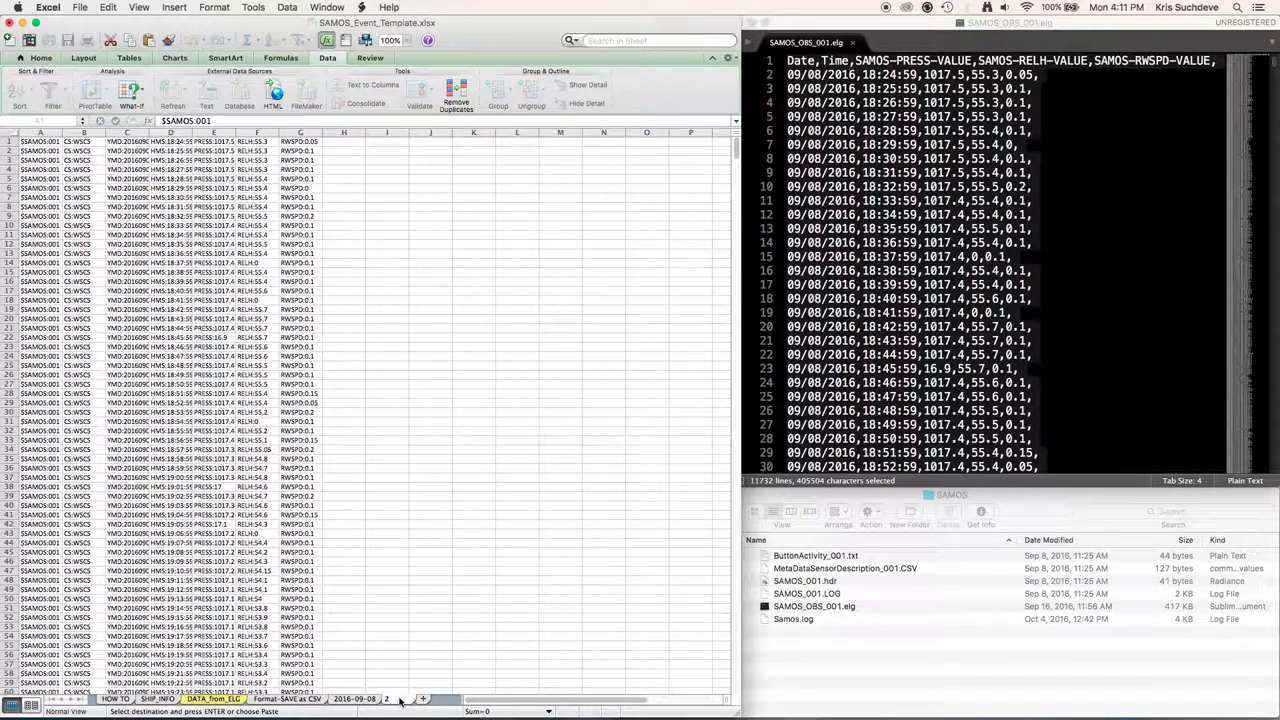
type("016-09-09")
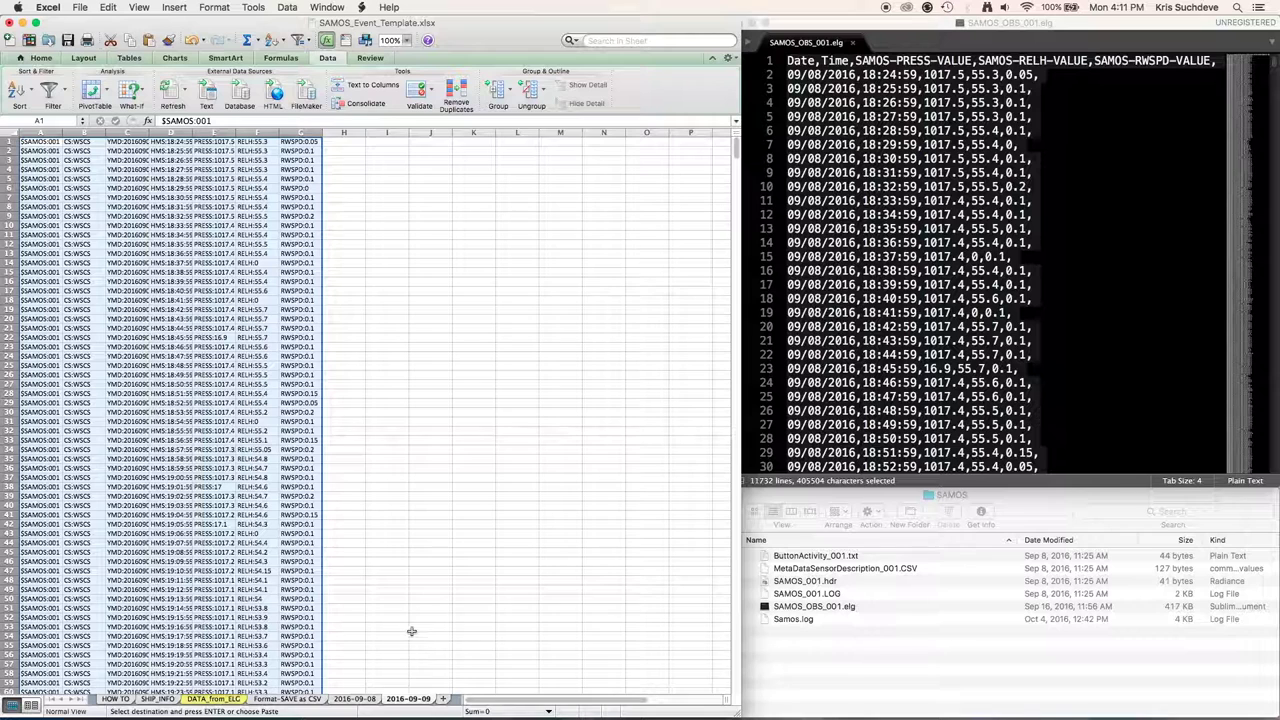
left_click(356, 699)
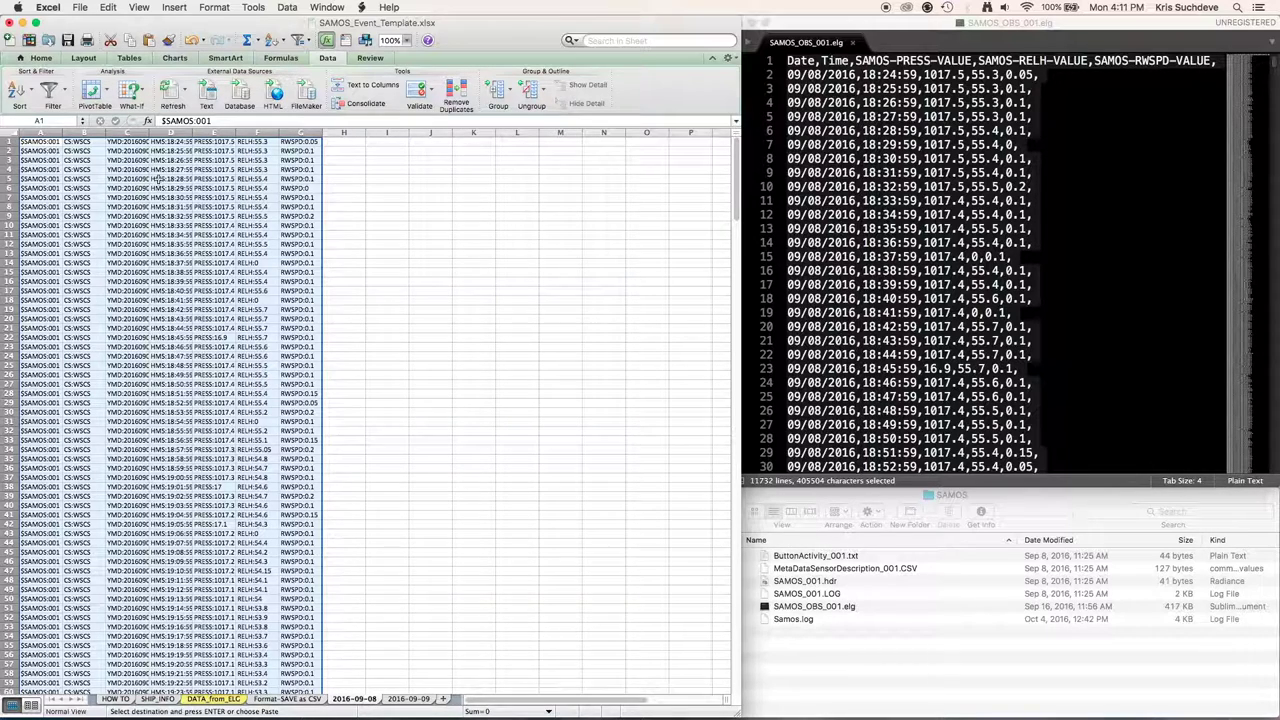
Save only the active 2016-09-08 sheet as Windows CSV named WSCS_2016-09-08
left_click(79, 7)
left_click(115, 120)
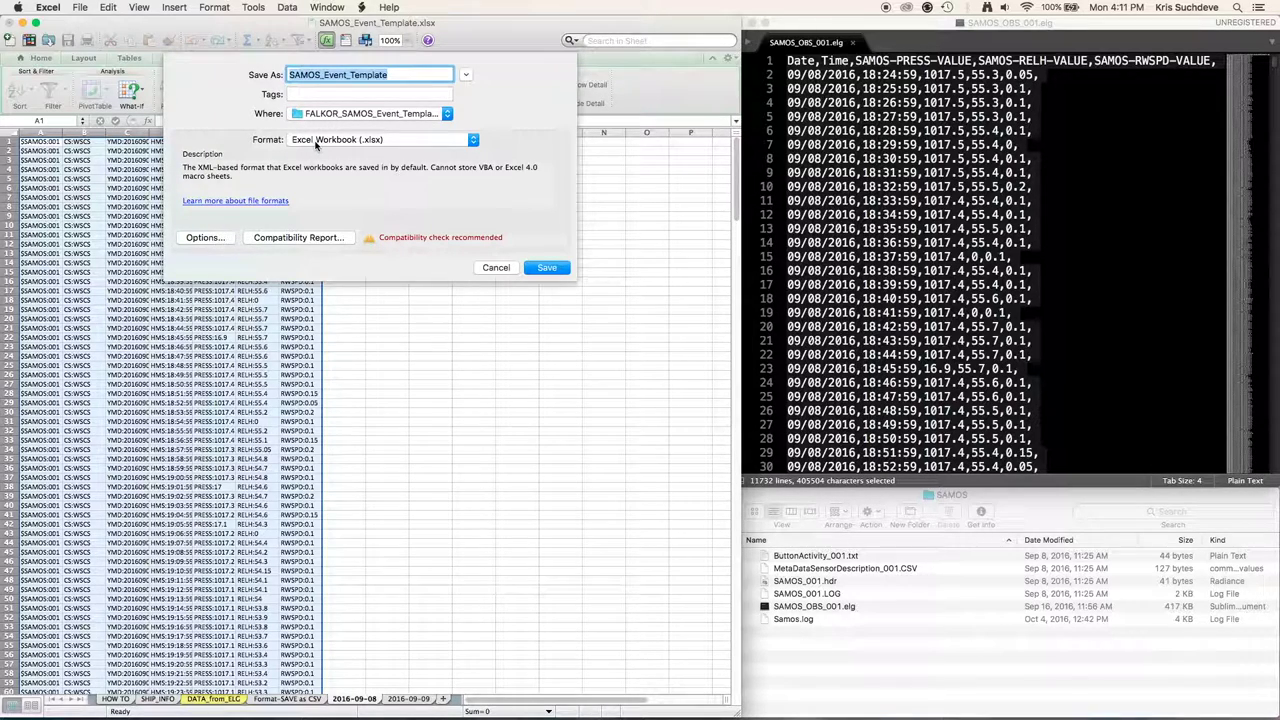
left_click(316, 143)
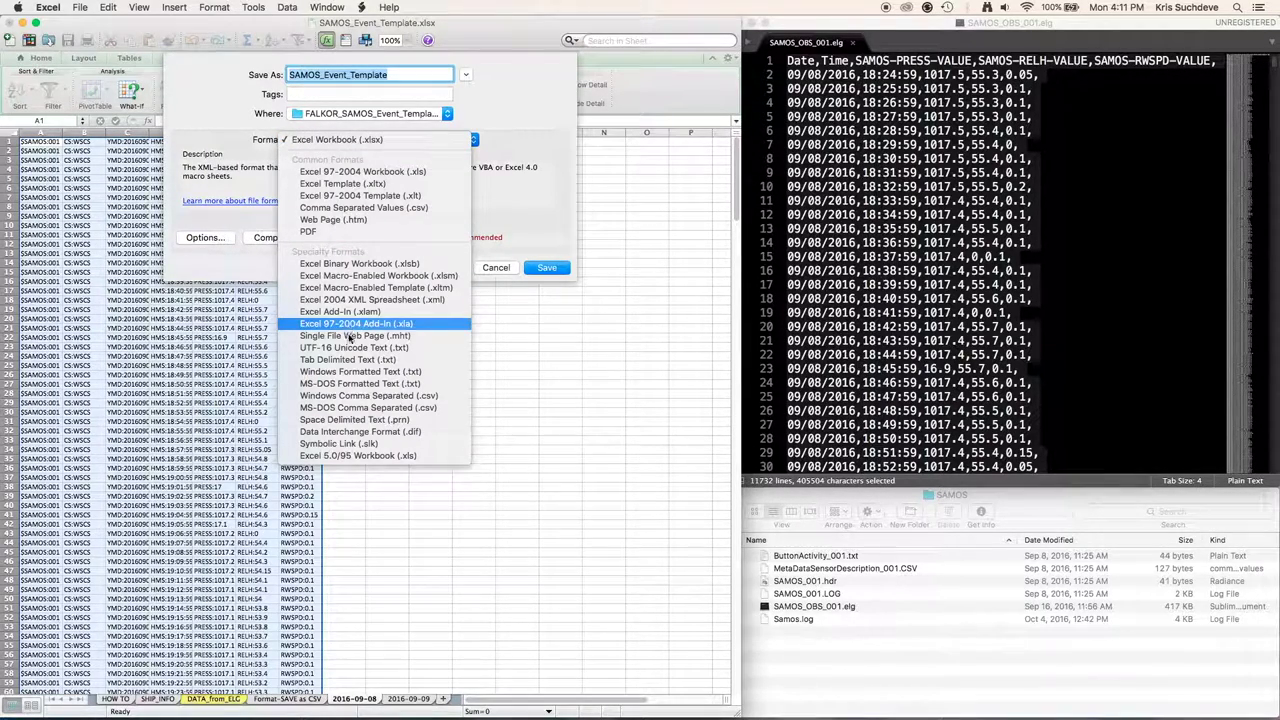
left_click(444, 398)
type("WSCS")
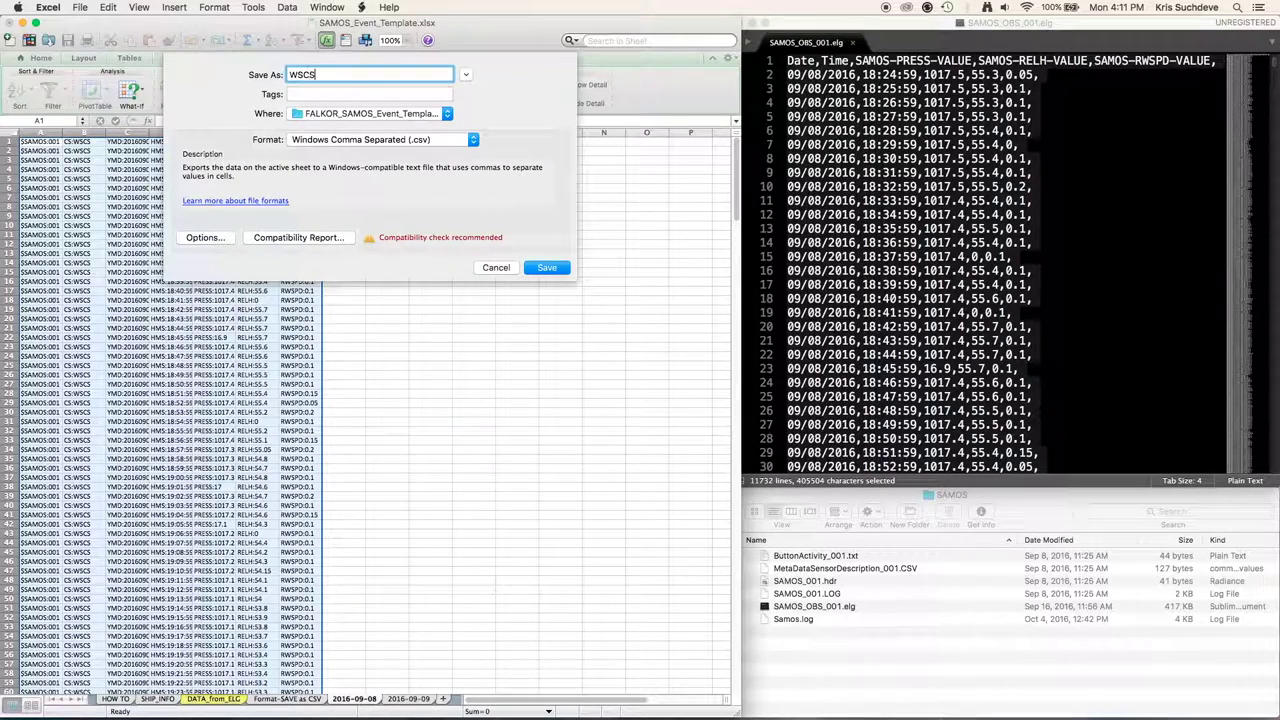
type("_2016-09-08")
key("Return")
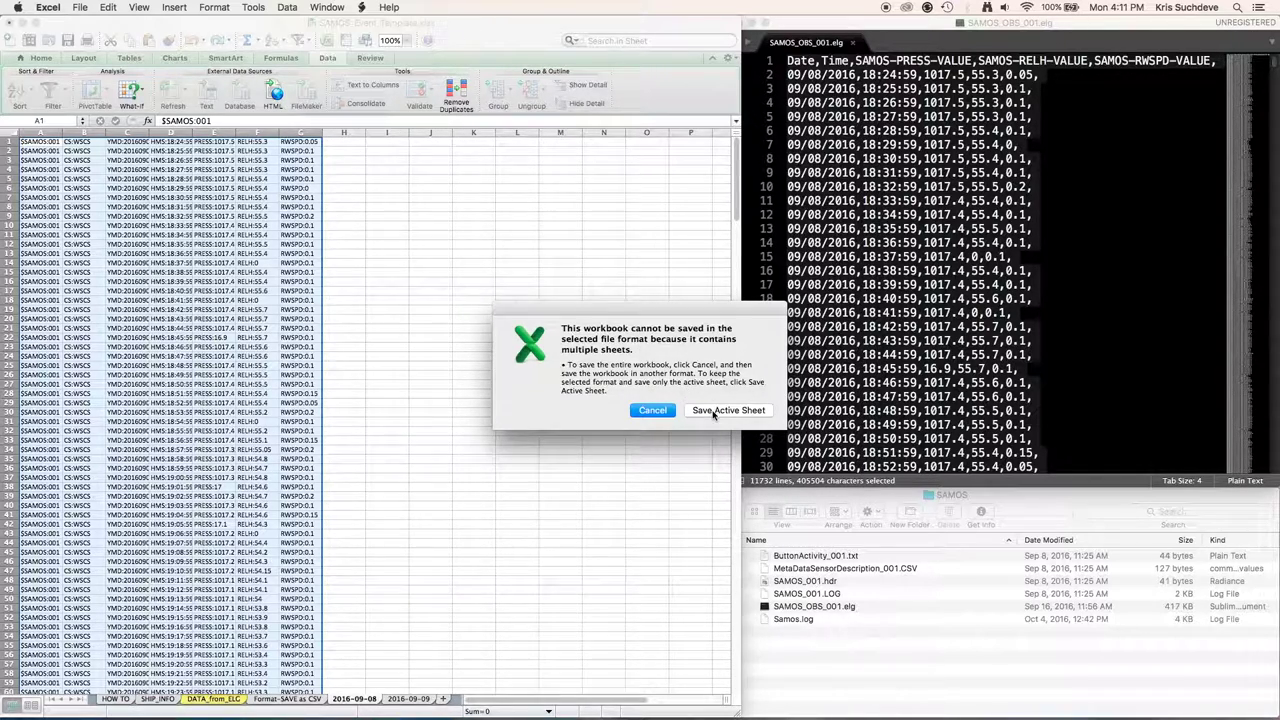
left_click(714, 412)
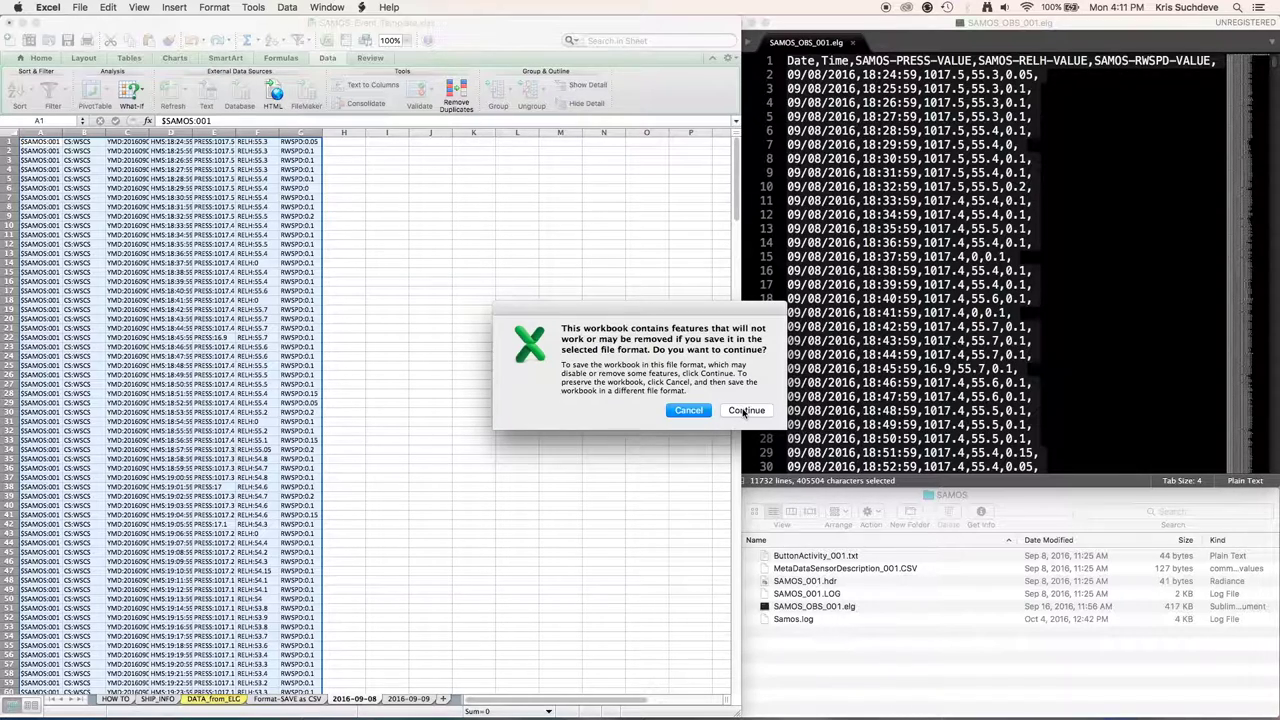
left_click(745, 411)
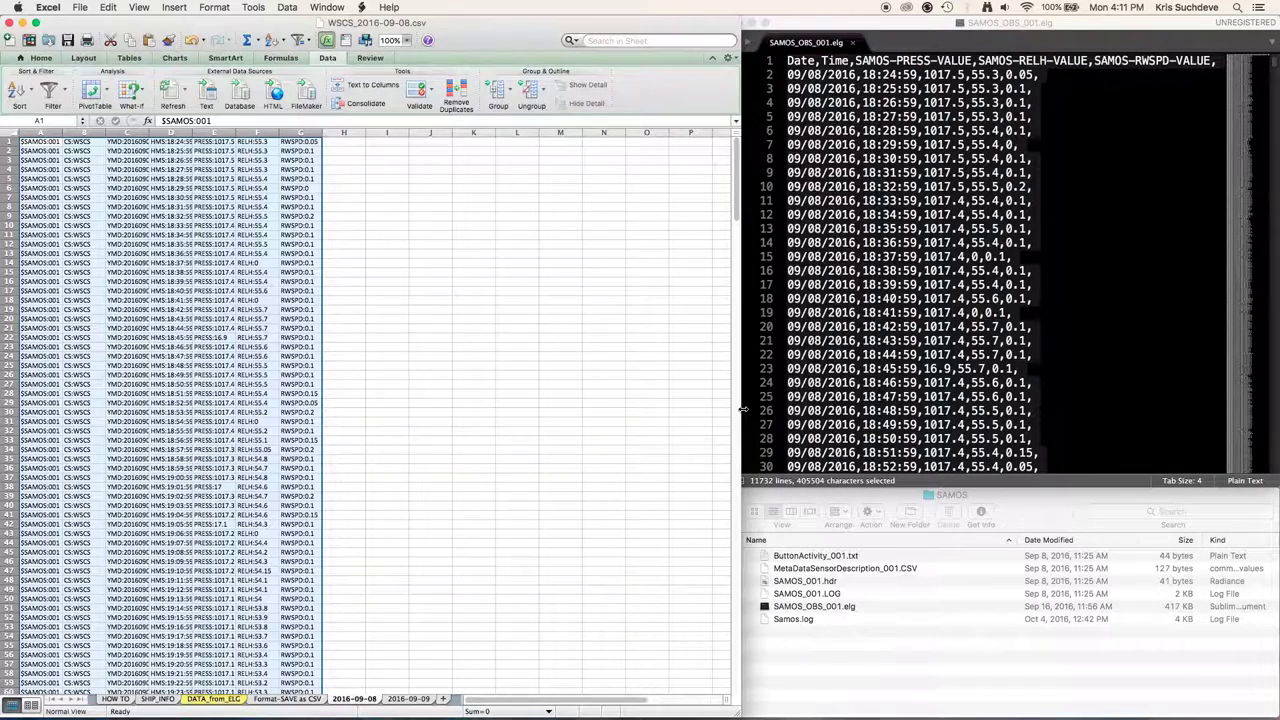
Save only the 2016-09-09 sheet as WSCS_2016-09-09.csv, accepting the CSV warnings
left_click(407, 699)
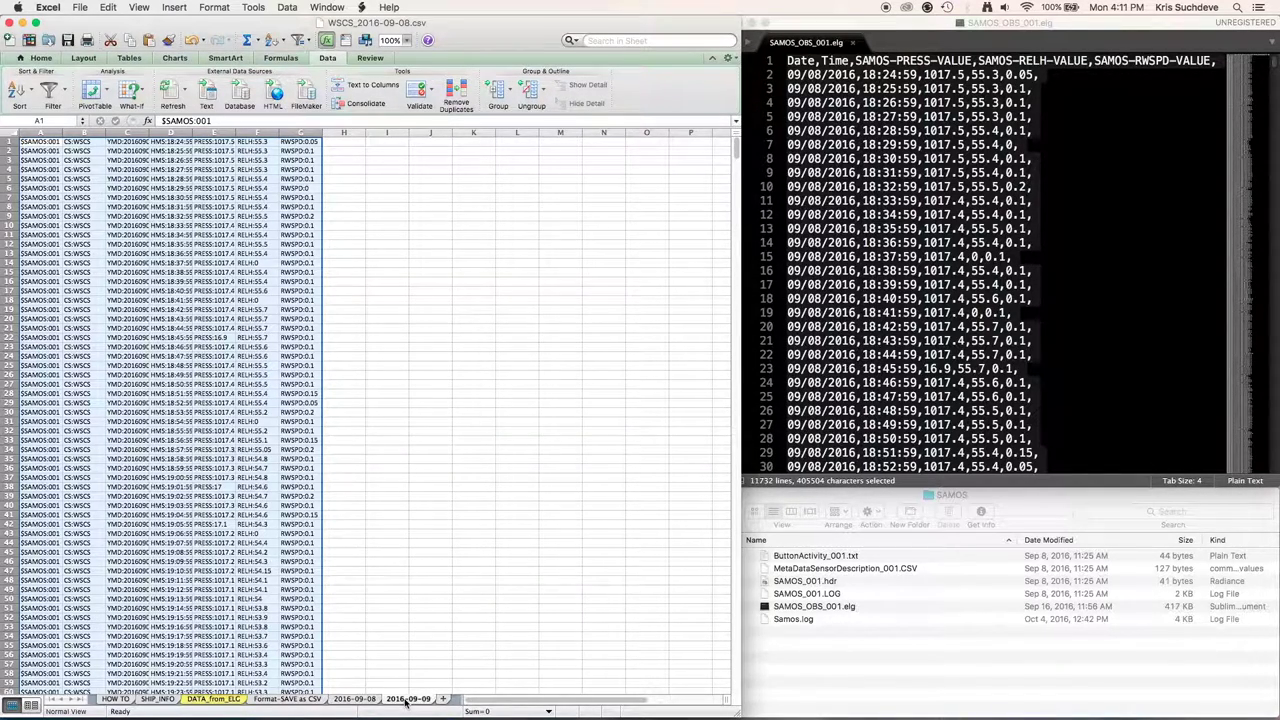
left_click(80, 7)
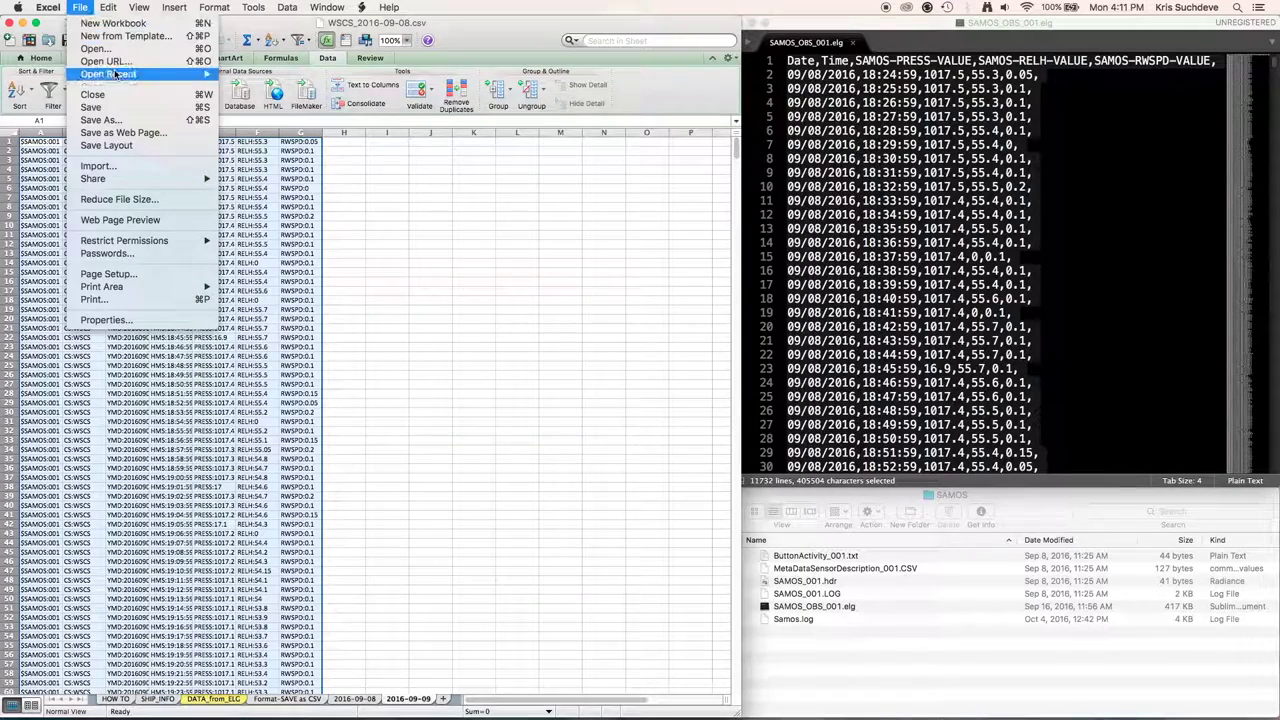
left_click(122, 127)
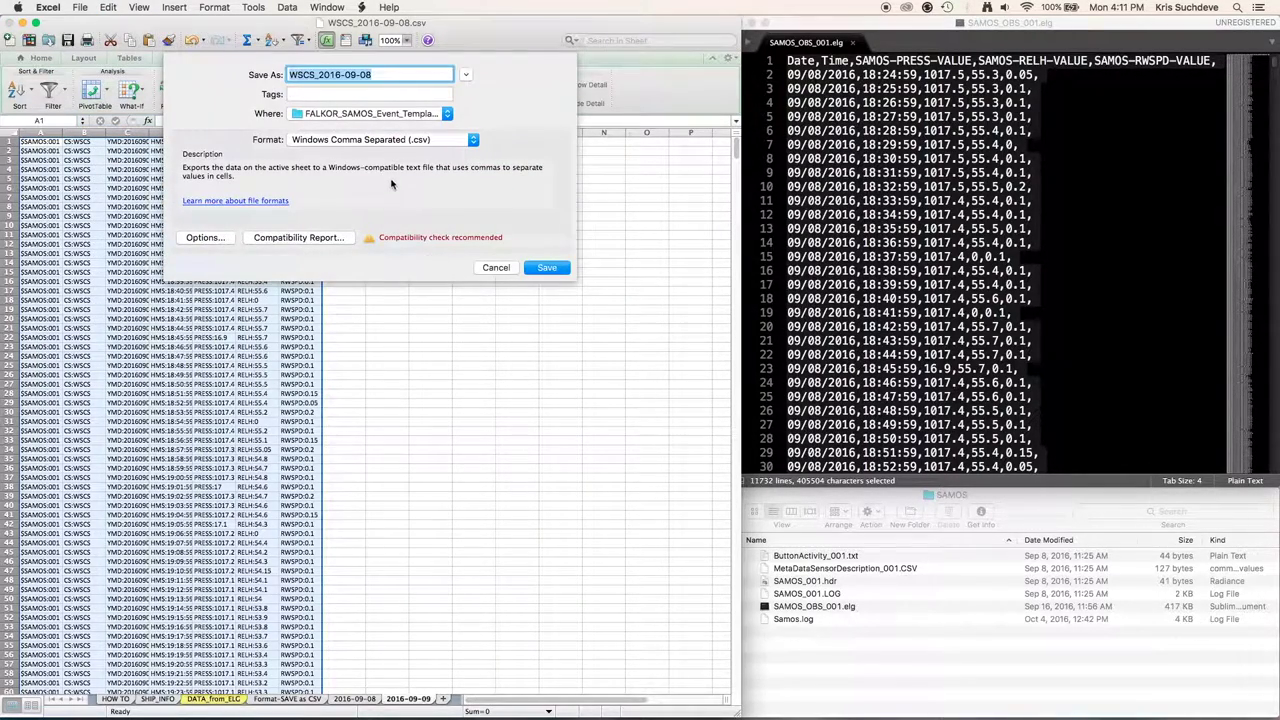
left_click(386, 75)
key("BackSpace")
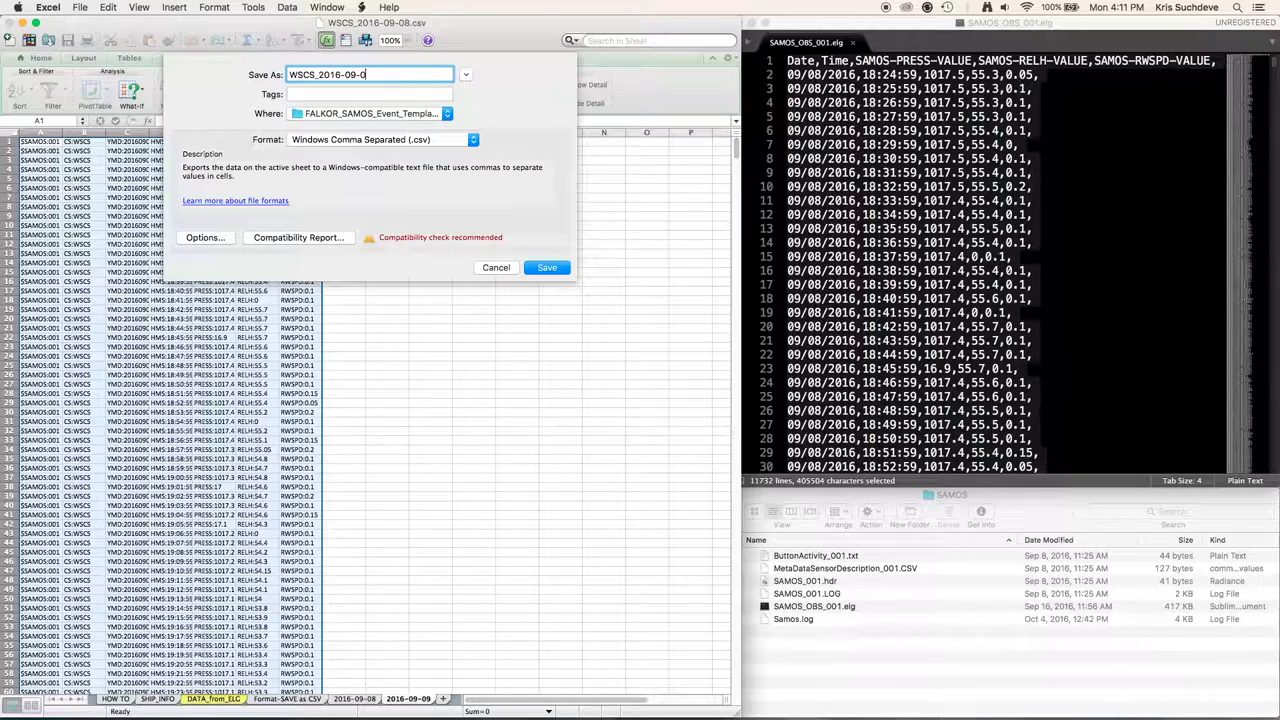
type("9")
left_click(550, 268)
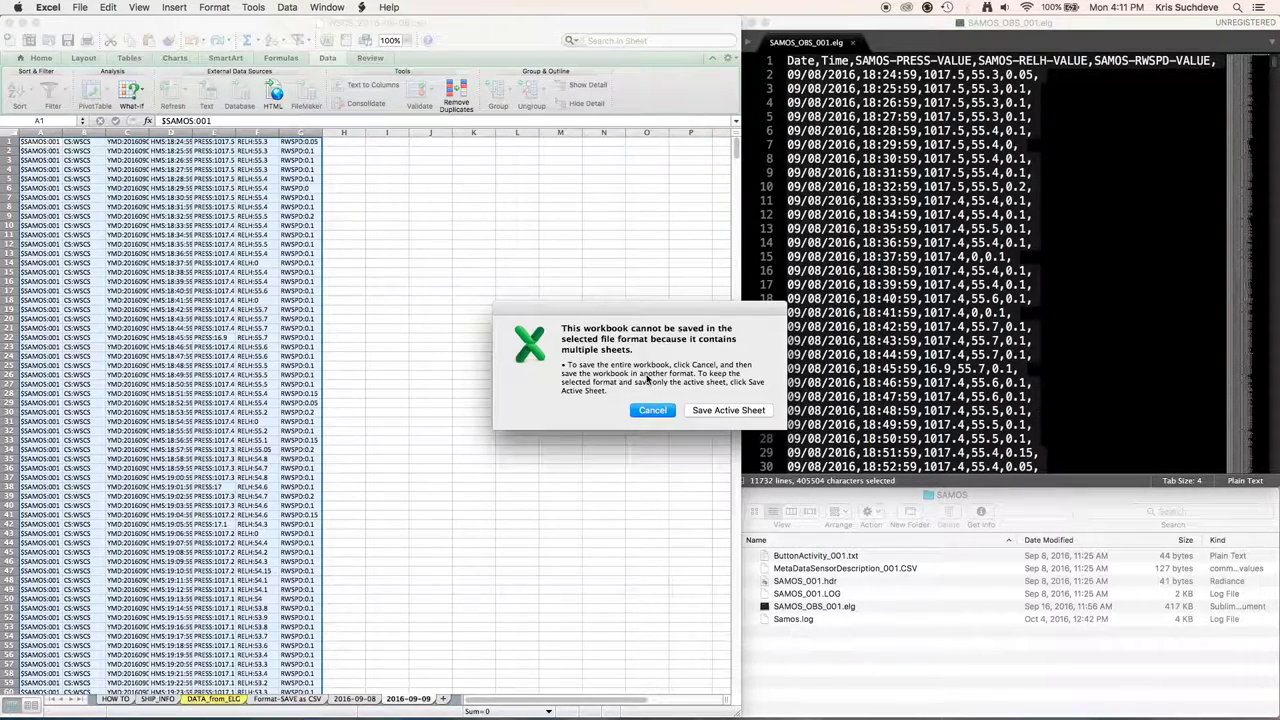
left_click(706, 411)
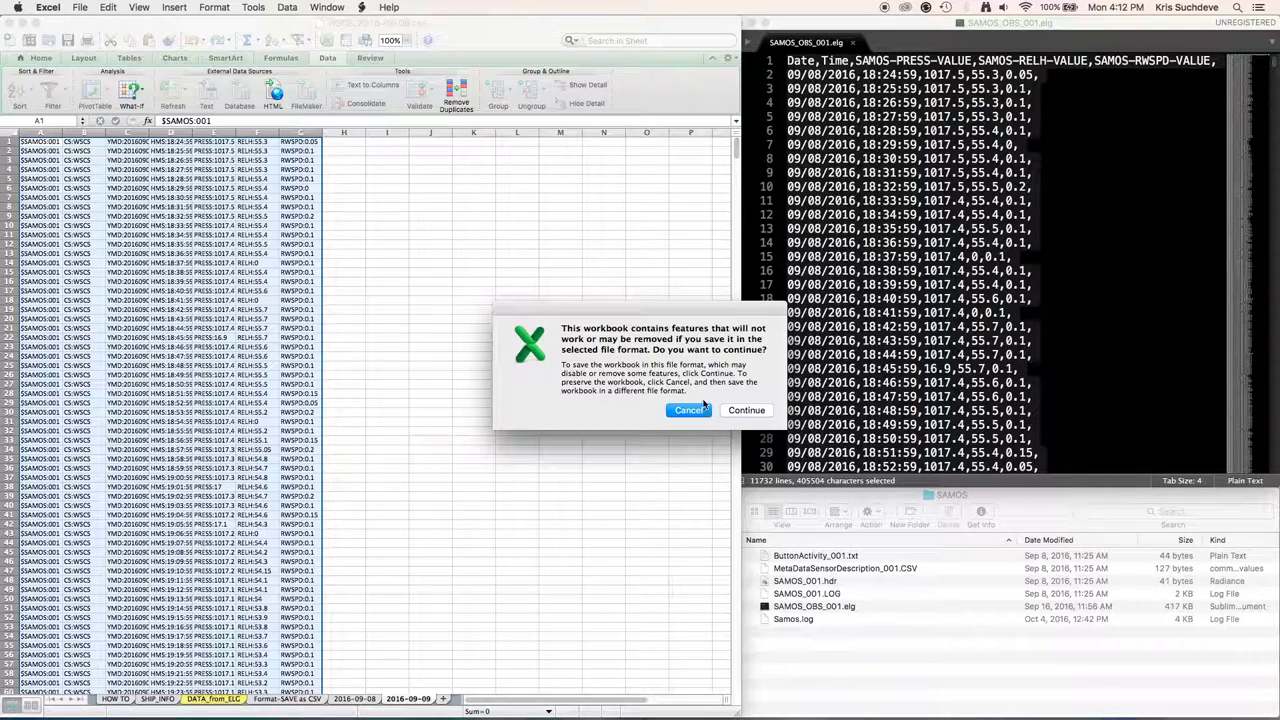
left_click(736, 410)
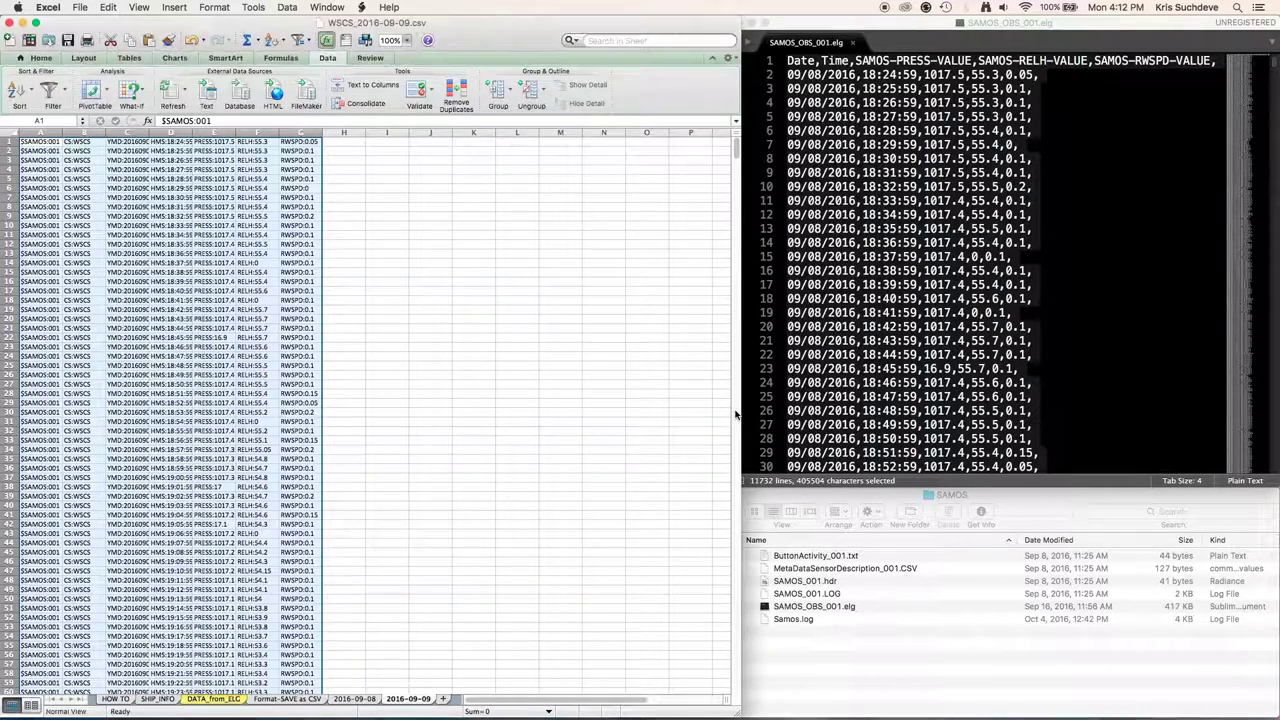